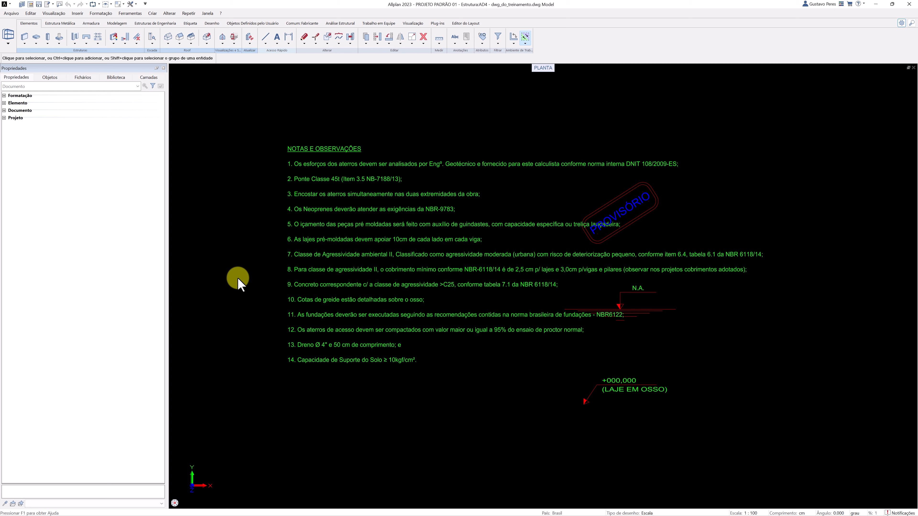
Match the notes text's properties to the Arial 2.0 sample text in the BIM WORKS Brasil wizard
left_click(289, 256)
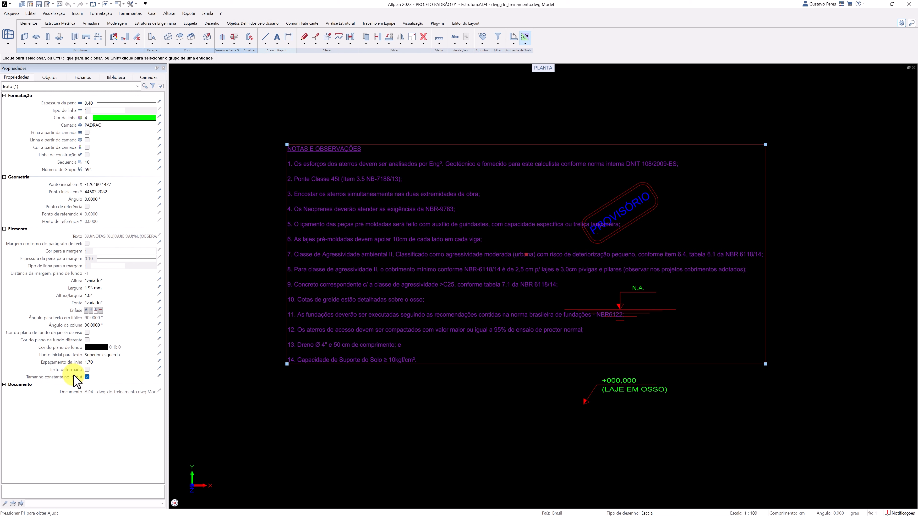
left_click(5, 503)
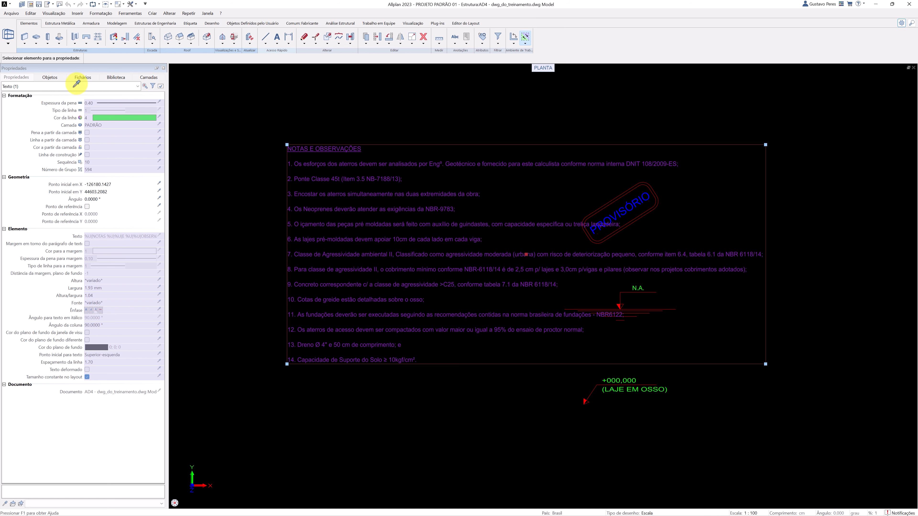
left_click(81, 77)
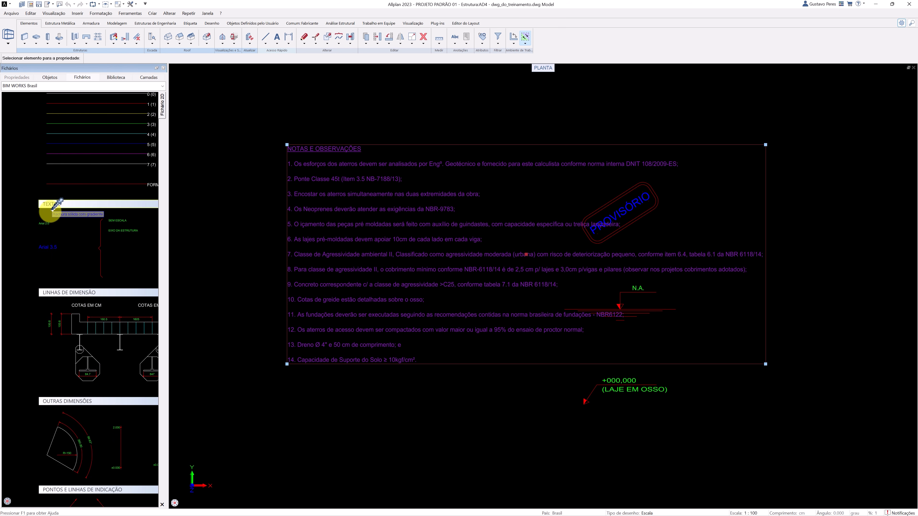
left_click(47, 223)
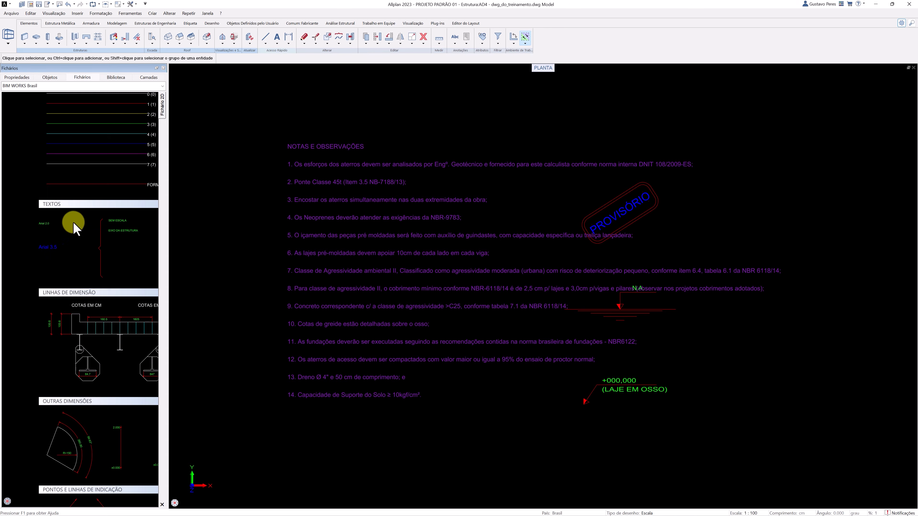
left_click(188, 169)
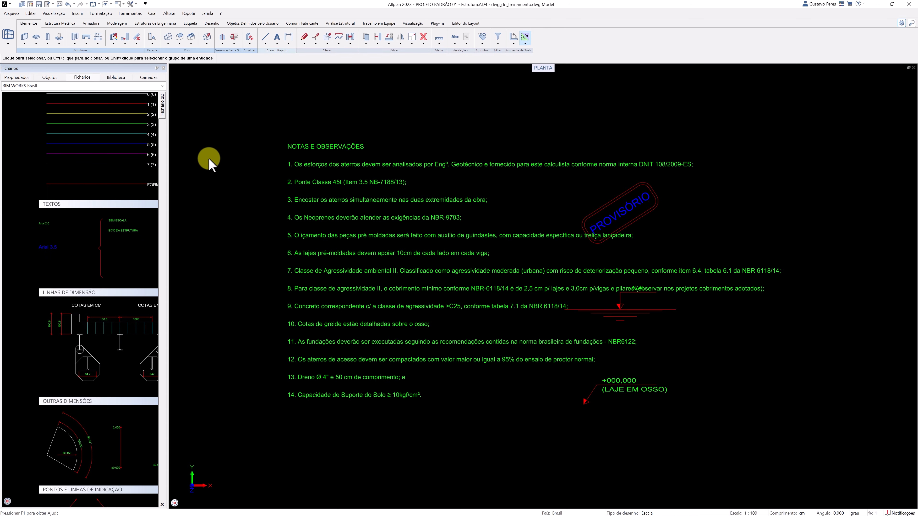
Underline the heading "NOTAS E OBSERVAÇÕES" in the notes text
double_click(303, 151)
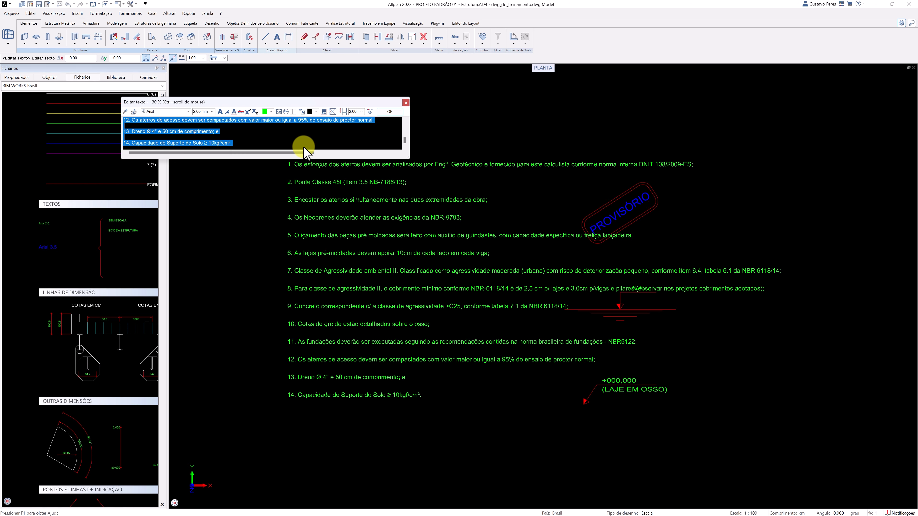
scroll(298, 145, "up", 8)
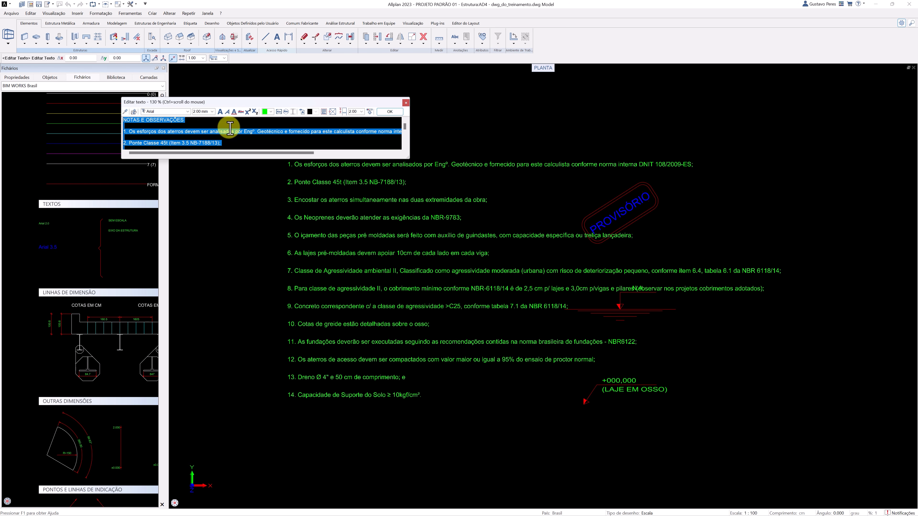
left_click_drag(199, 119, 120, 118)
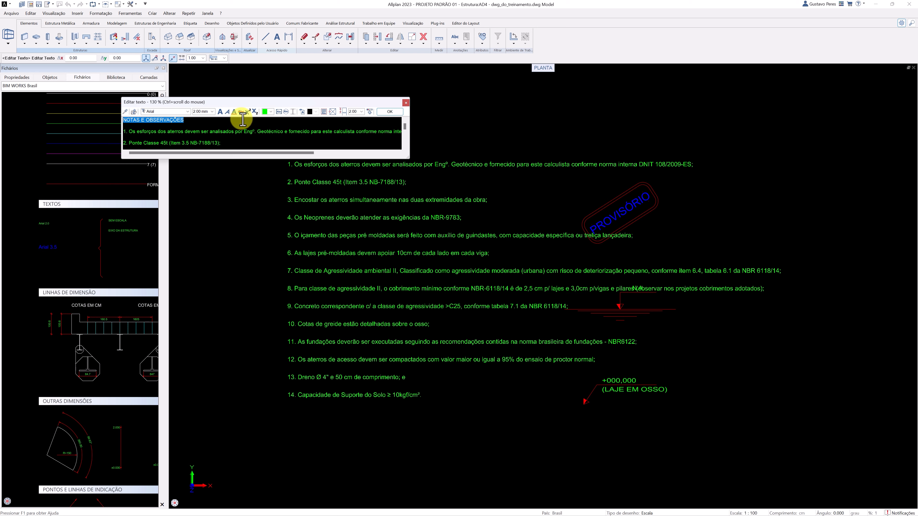
left_click(234, 112)
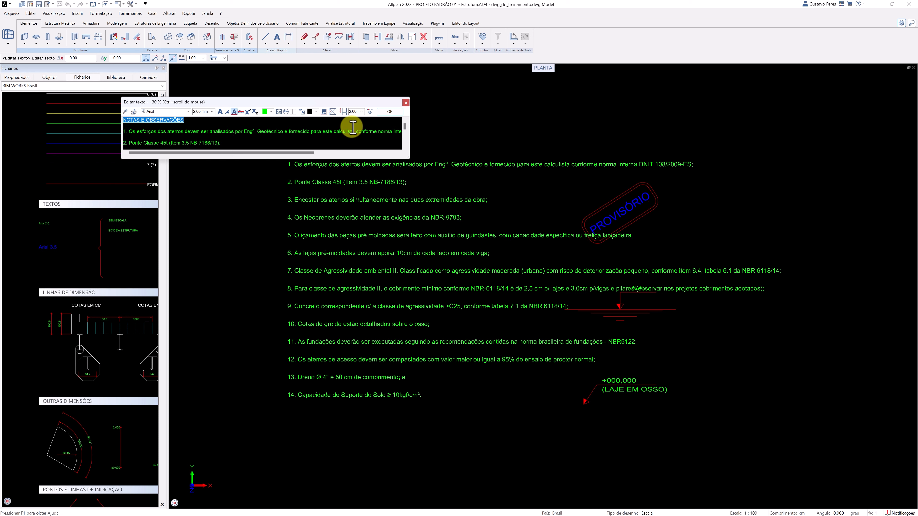
left_click(381, 112)
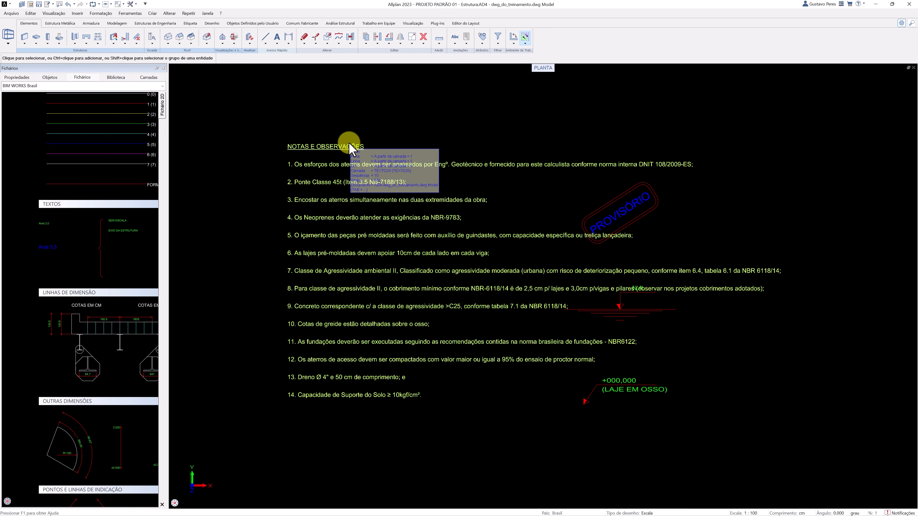
Narrow the notes text frame so its long lines wrap clear of the PROVISÓRIO stamp and the level symbols
left_click(372, 161)
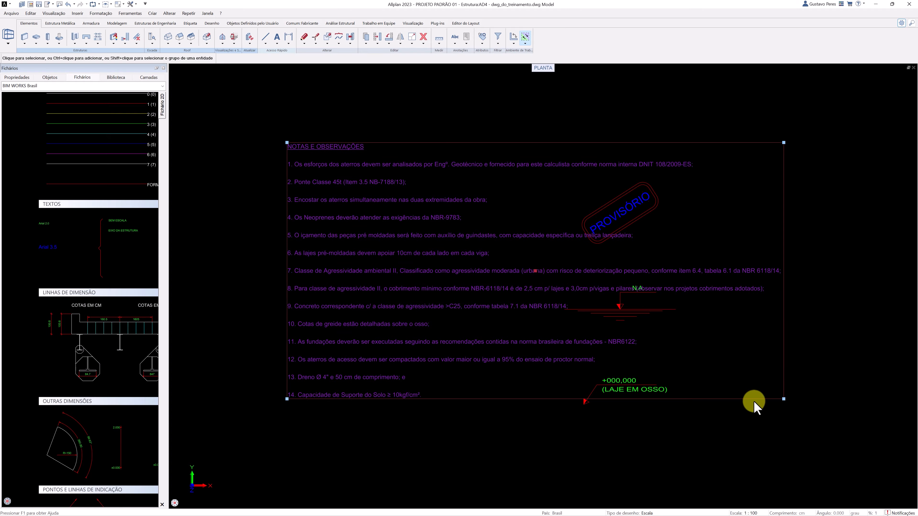
left_click(783, 399)
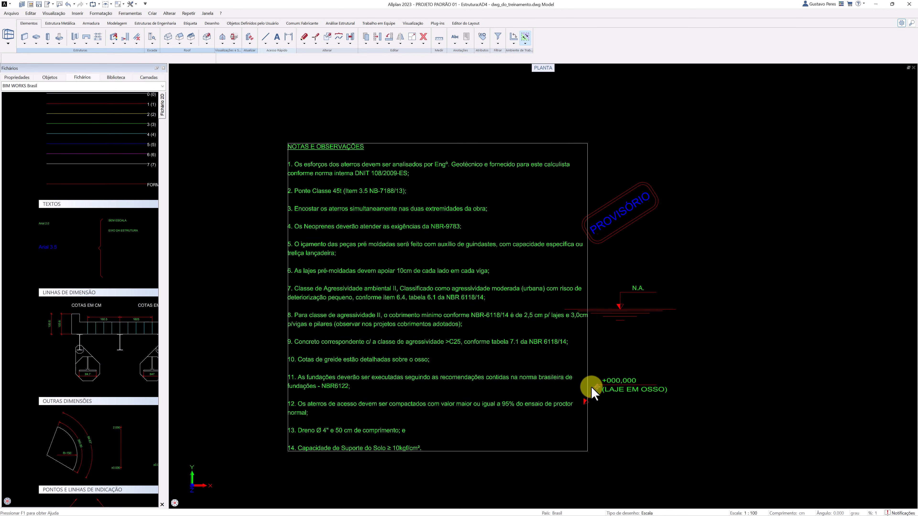
left_click(554, 386)
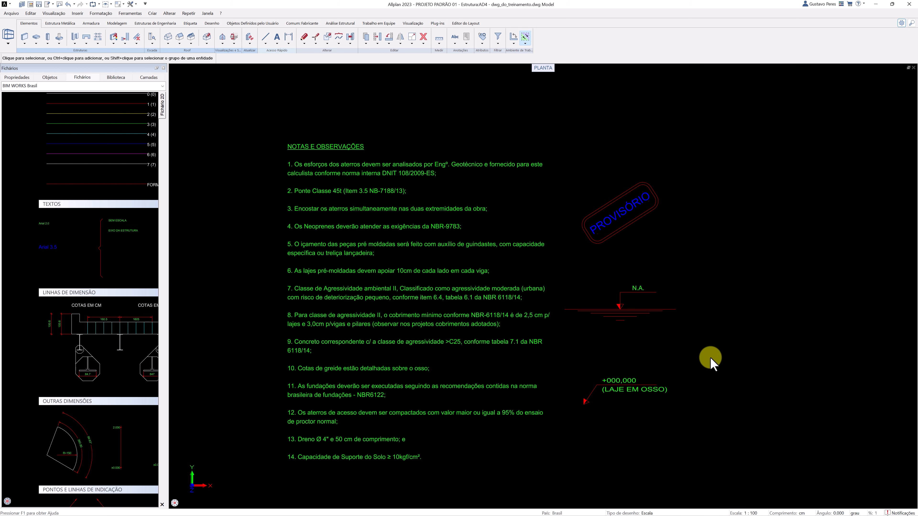
Assign all elements of the PROVISÓRIO stamp to the BLOCOS layer under BIM WORKS Brasil, AUXILIAR
left_click_drag(563, 144, 677, 259)
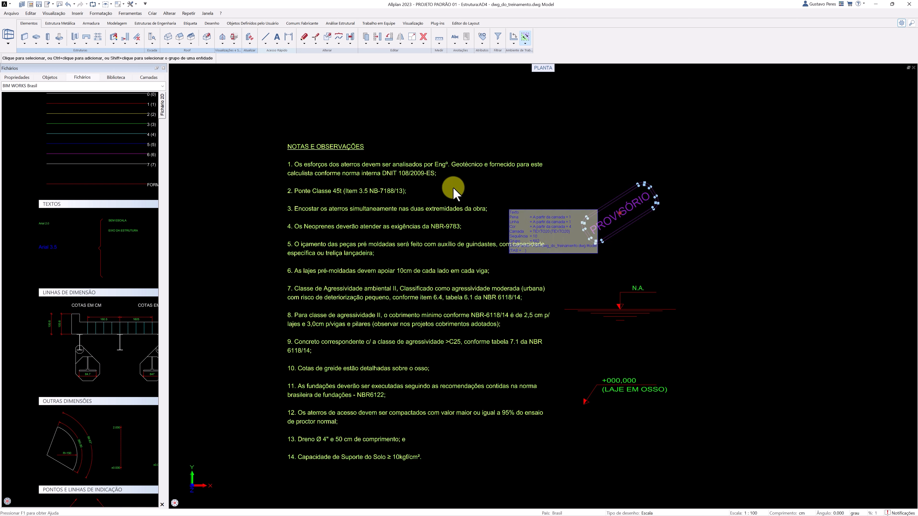
left_click(17, 77)
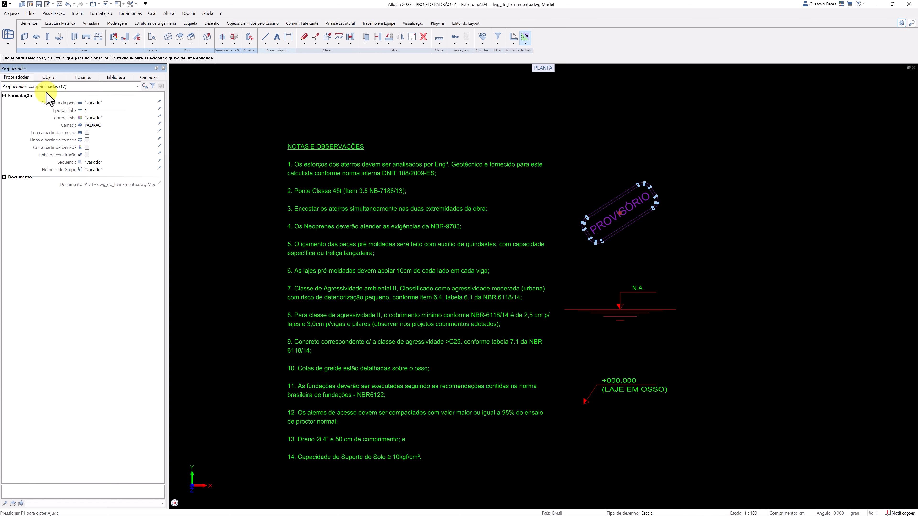
left_click(93, 125)
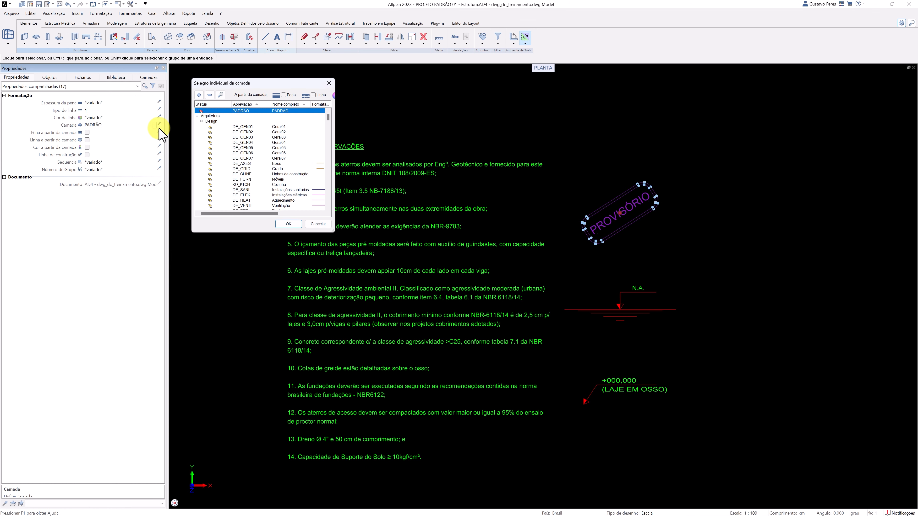
left_click(209, 95)
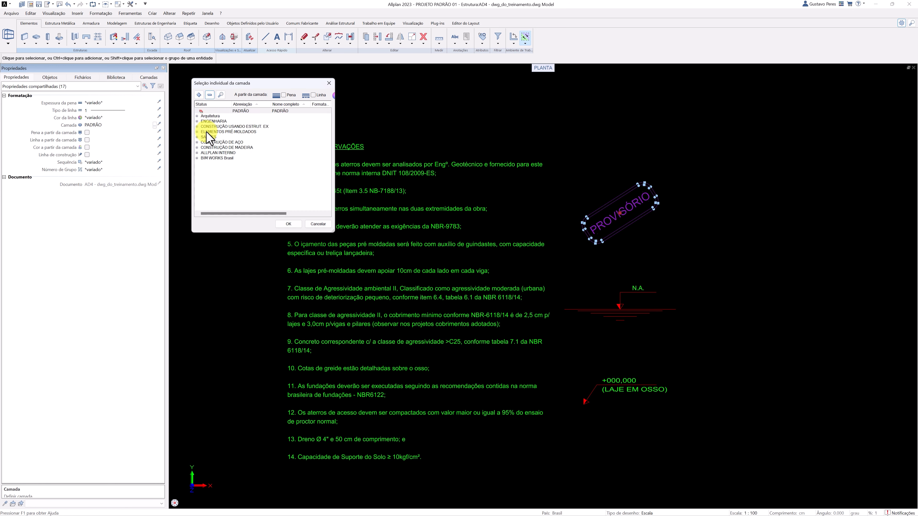
left_click(197, 158)
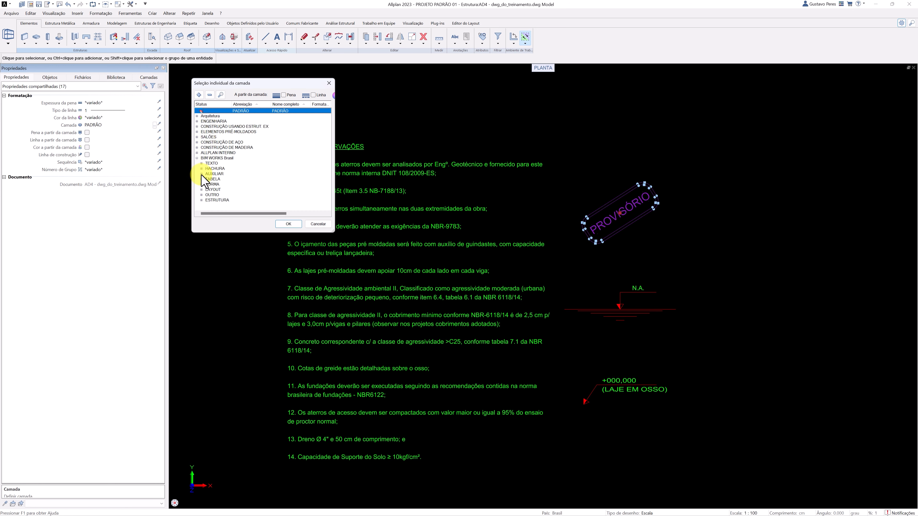
double_click(210, 174)
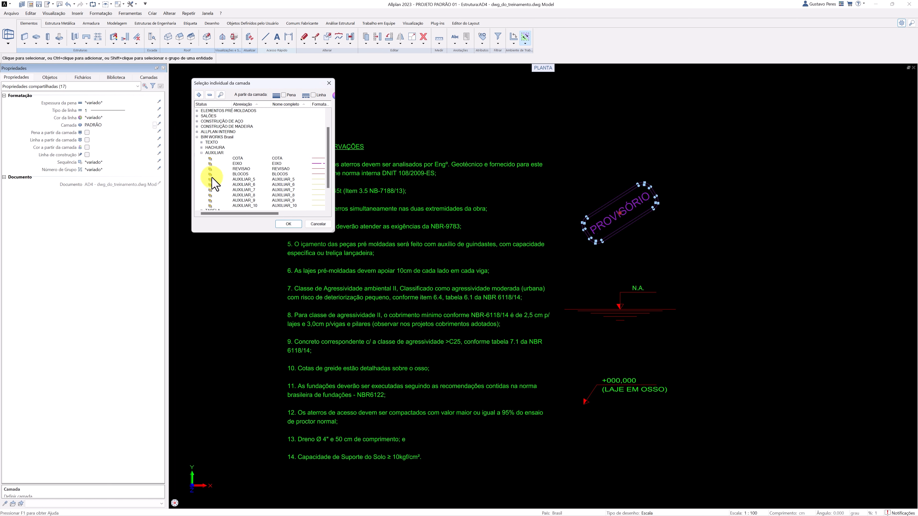
left_click(239, 175)
left_click(290, 224)
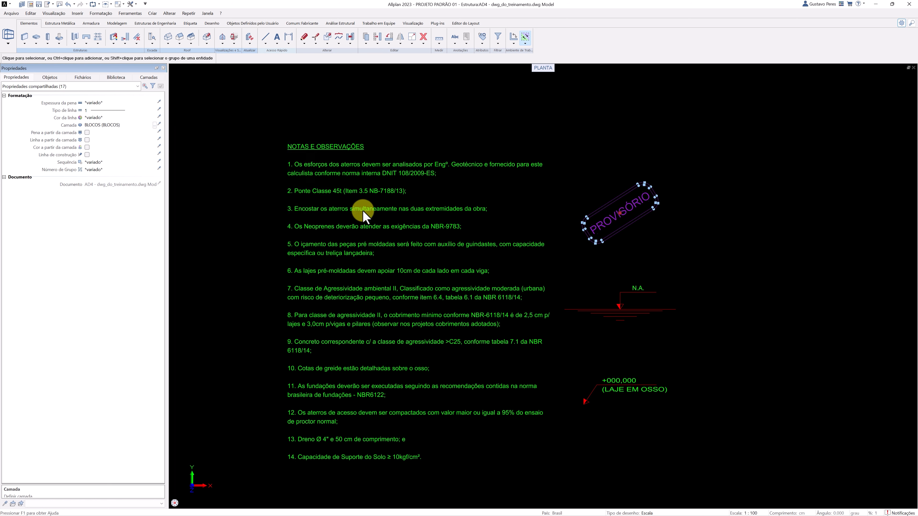
left_click(482, 120)
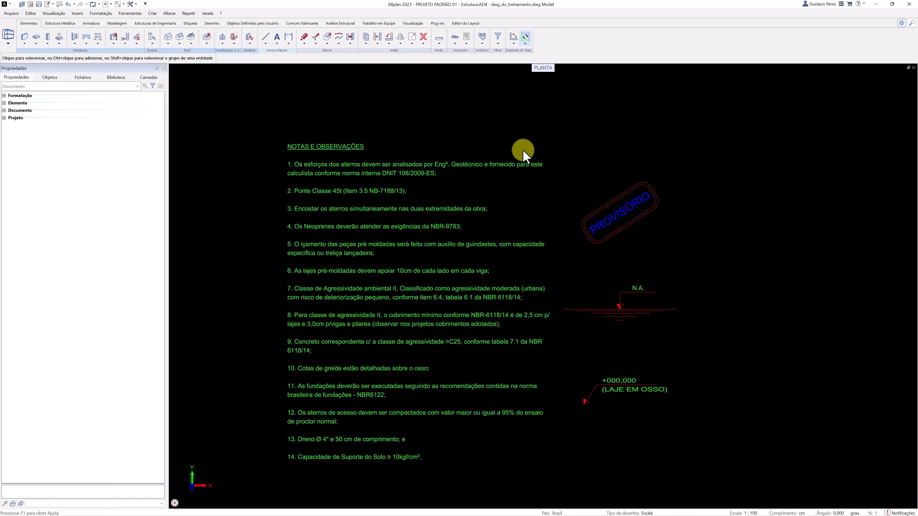
left_click(604, 200)
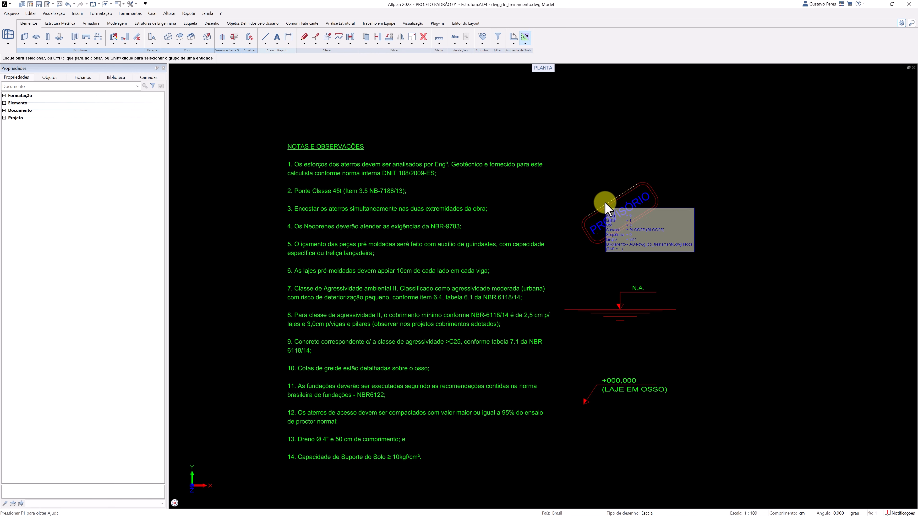
left_click(587, 168)
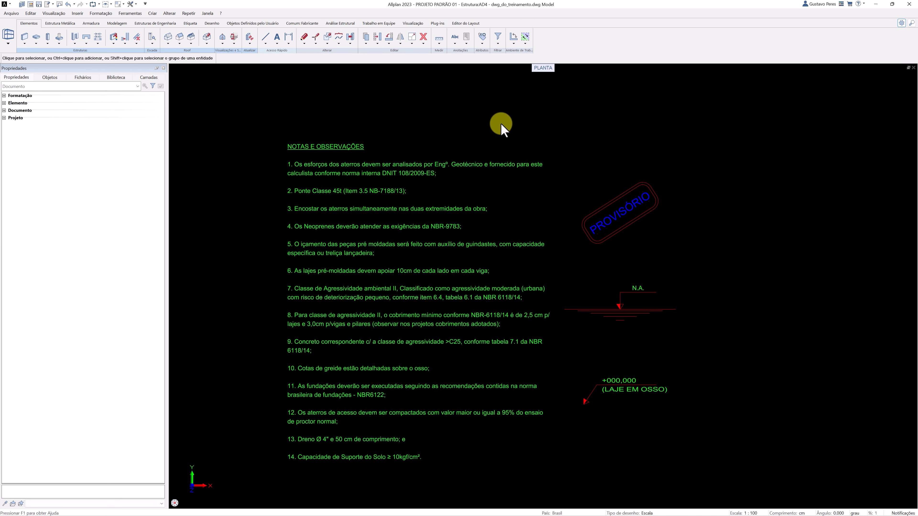
Combine the stamp's frame and text into an element group named PROVISÓRIO
left_click(339, 45)
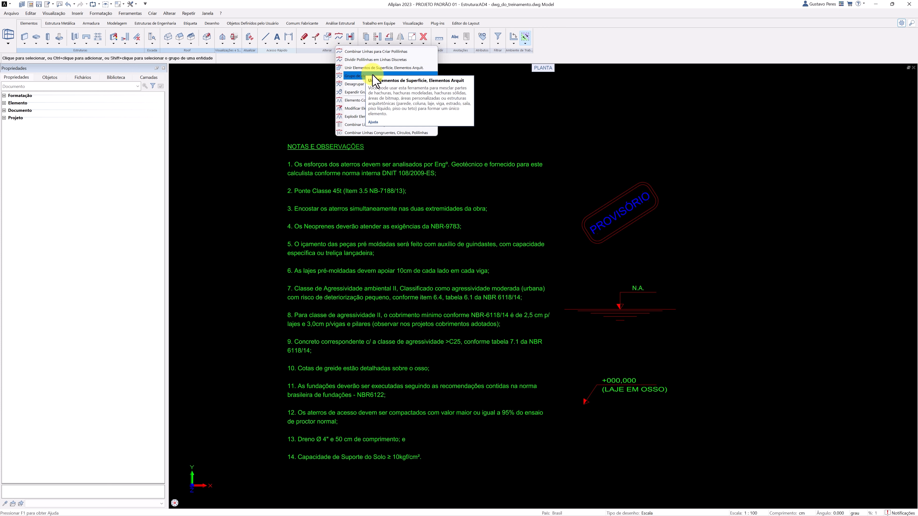
left_click(387, 76)
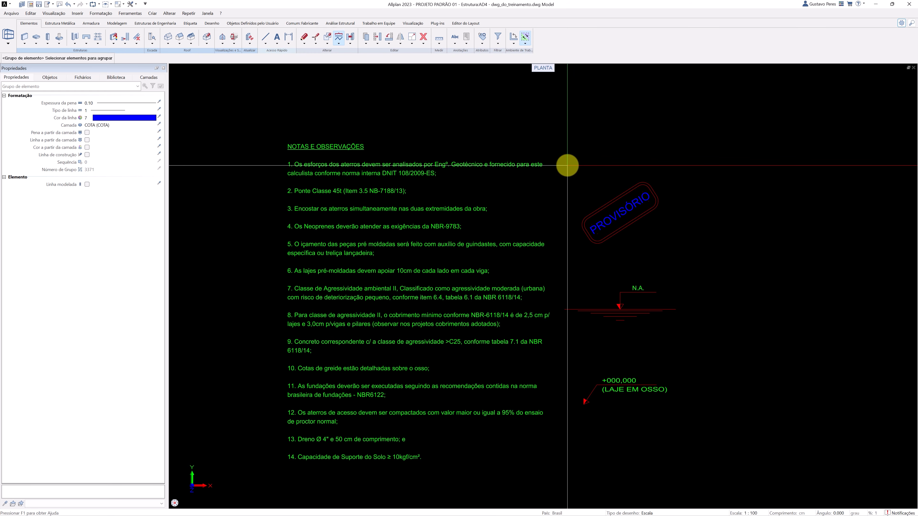
left_click_drag(568, 166, 657, 248)
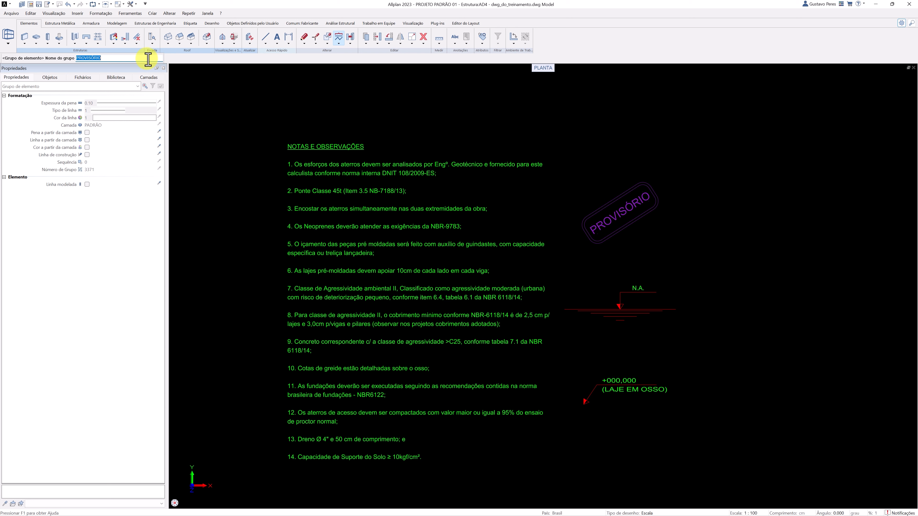
key("Return")
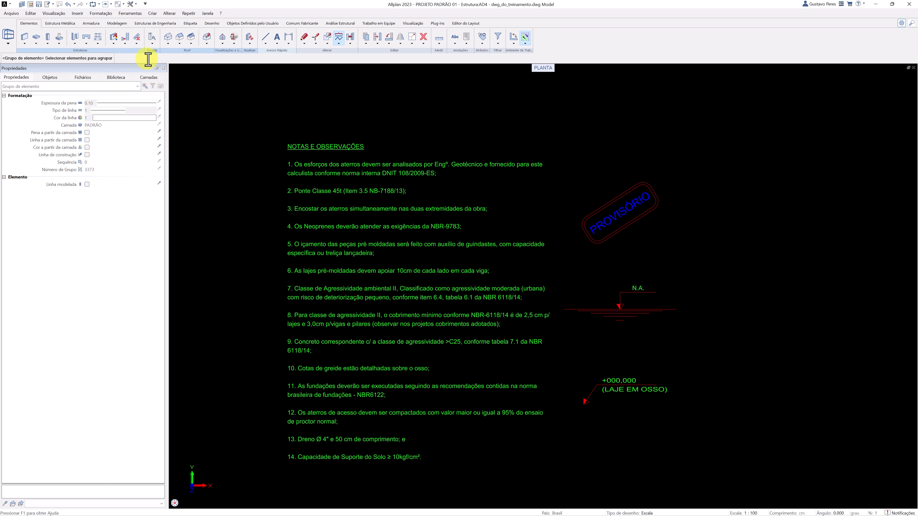
Open the Notas group of the Escritório library
left_click(120, 79)
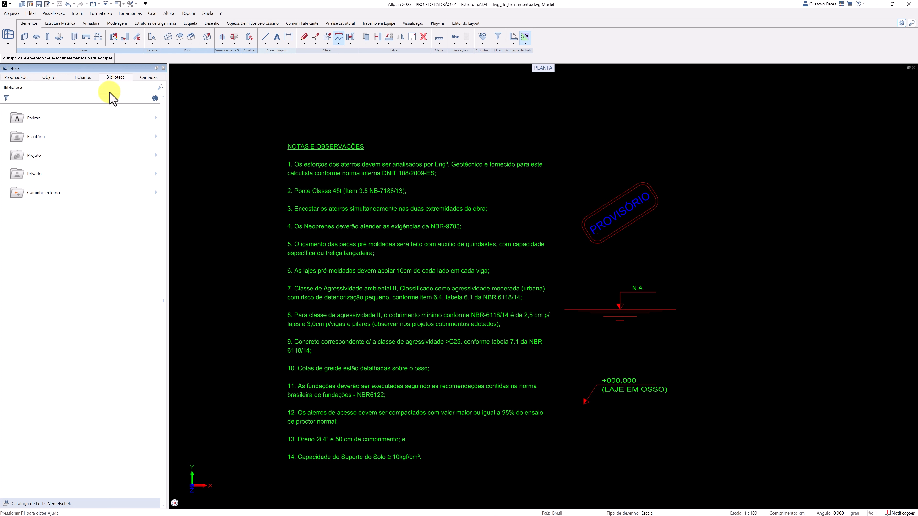
left_click(69, 141)
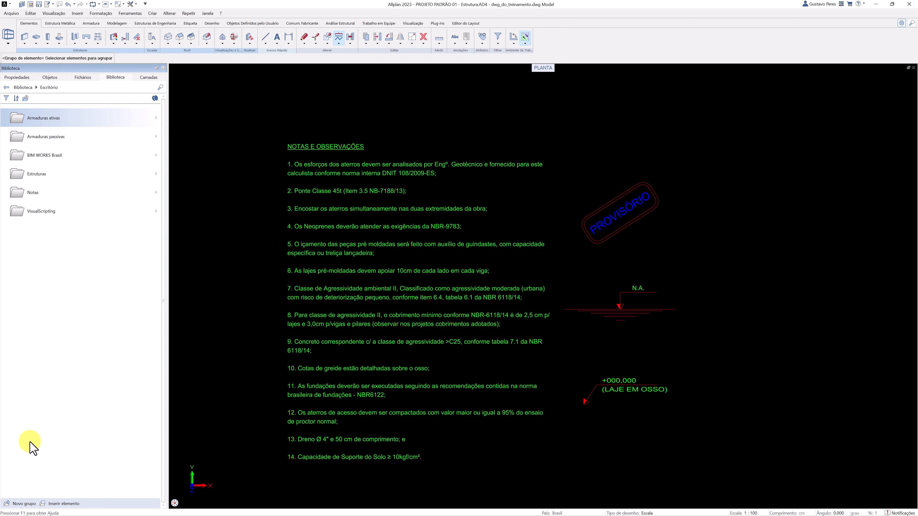
left_click(8, 504)
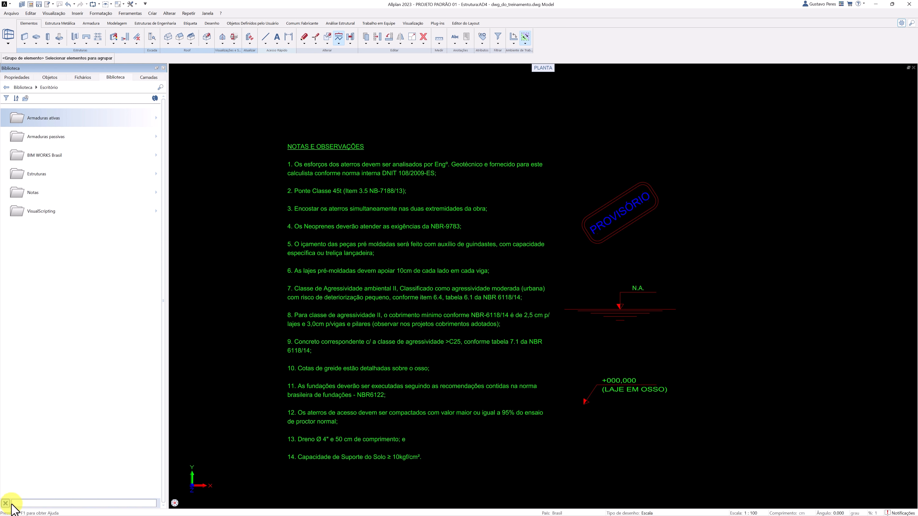
left_click(32, 462)
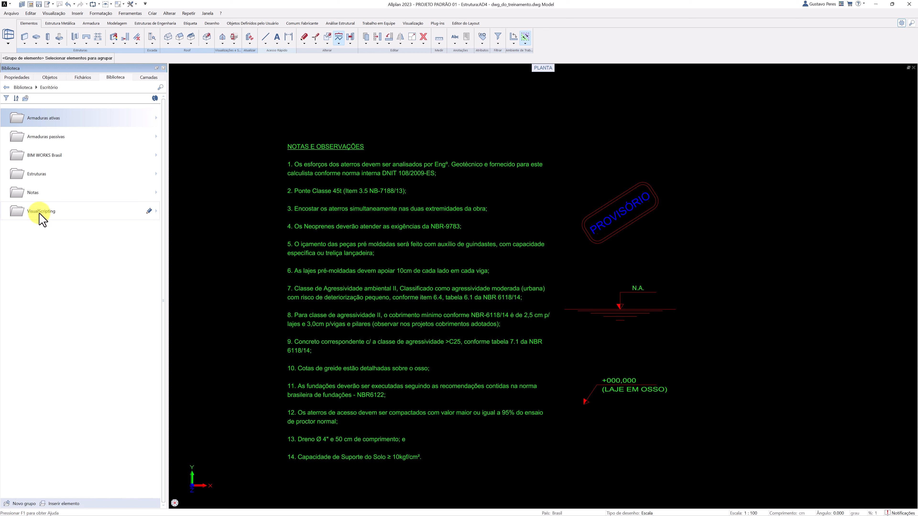
left_click(39, 194)
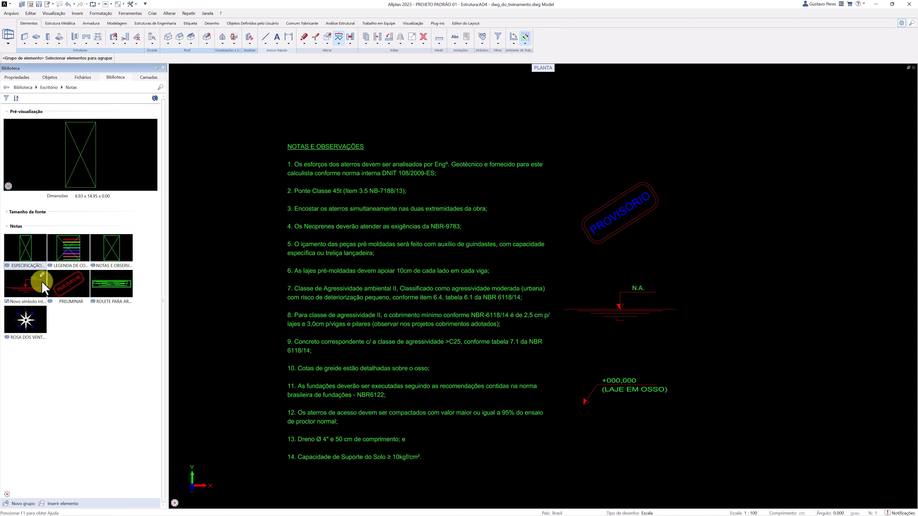
Save the notes text in the Notas group as a non-smart symbol named NOTA INICIAL, with its base point at the text's lower-left corner
left_click(49, 503)
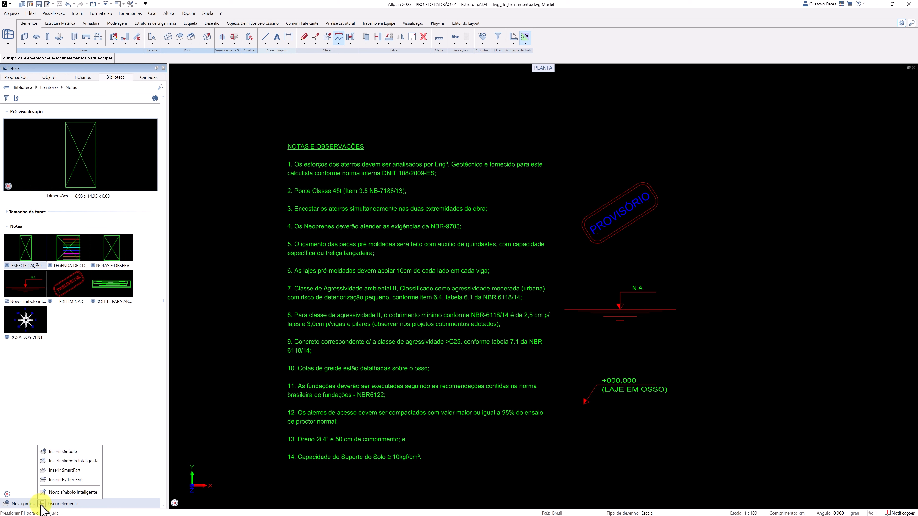
left_click(82, 453)
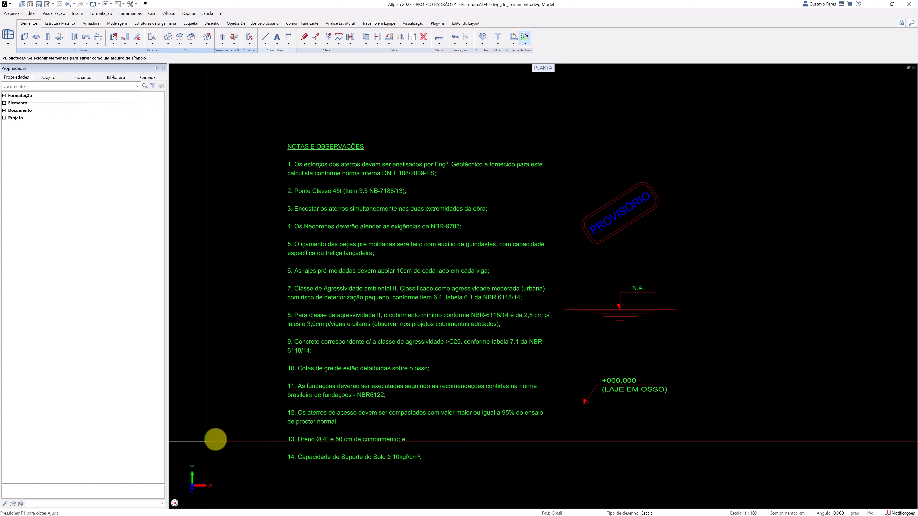
left_click(297, 419)
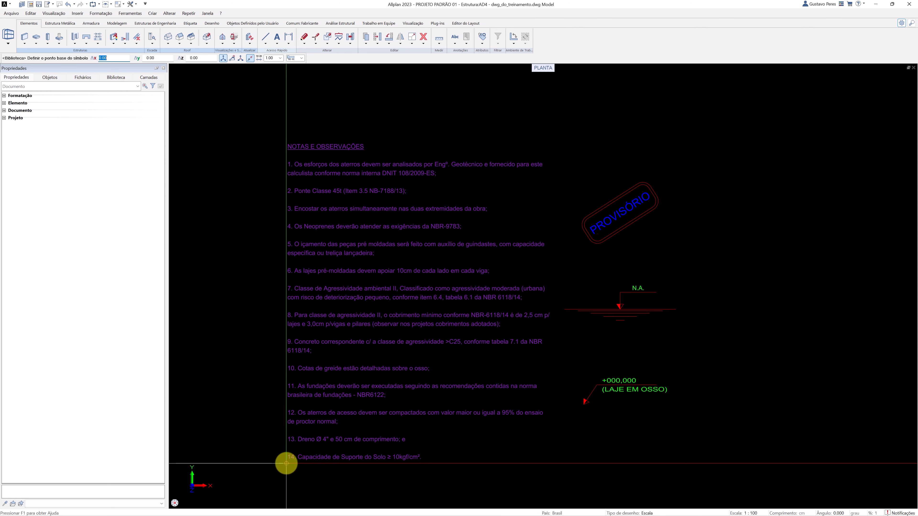
left_click(286, 463)
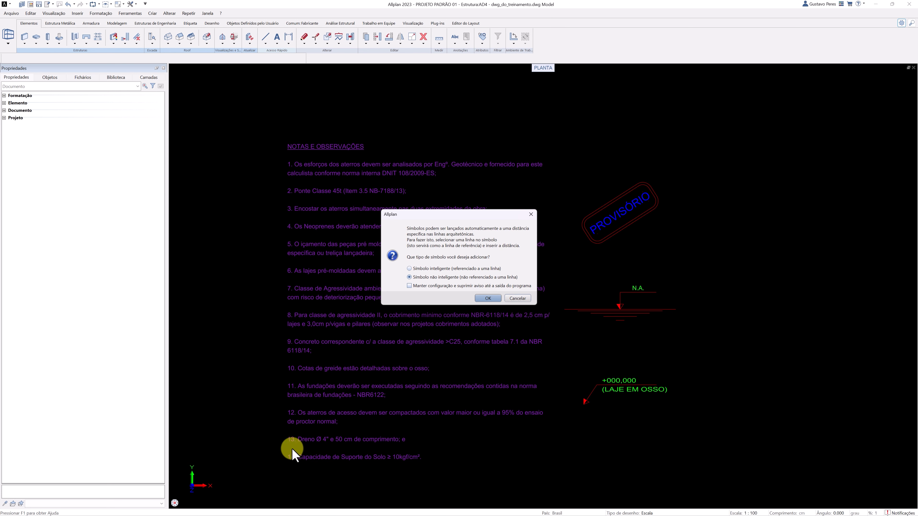
left_click(409, 277)
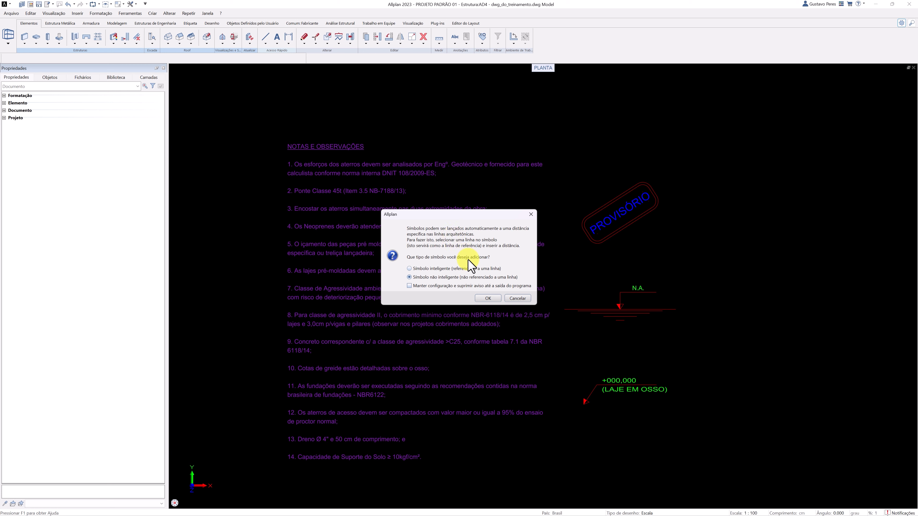
left_click(488, 298)
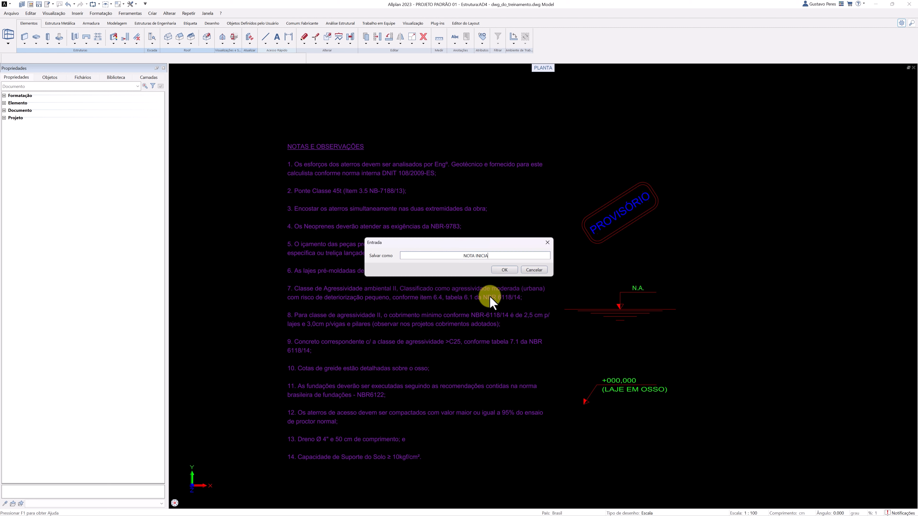
left_click(505, 270)
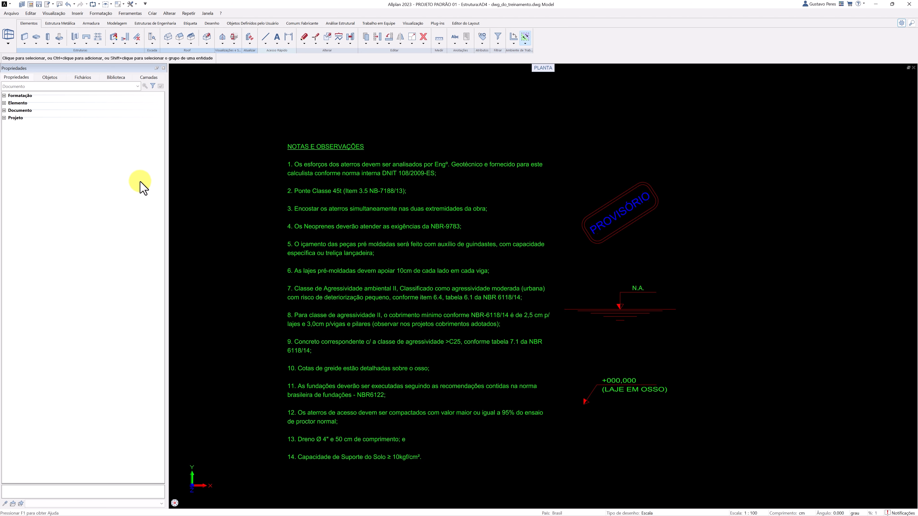
Save the PROVISÓRIO stamp in the Notas group as a non-smart symbol named PROVISÓRIO, with its base point at the stamp's centre
left_click(115, 77)
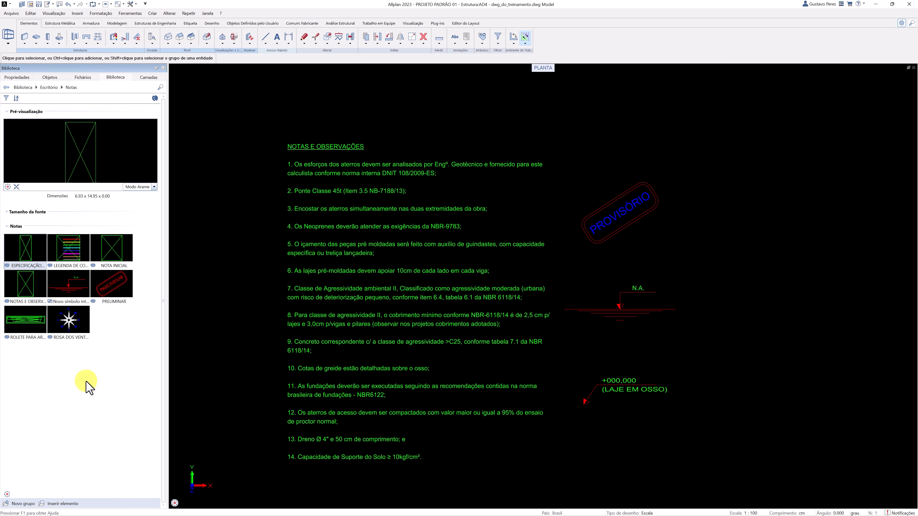
left_click(47, 504)
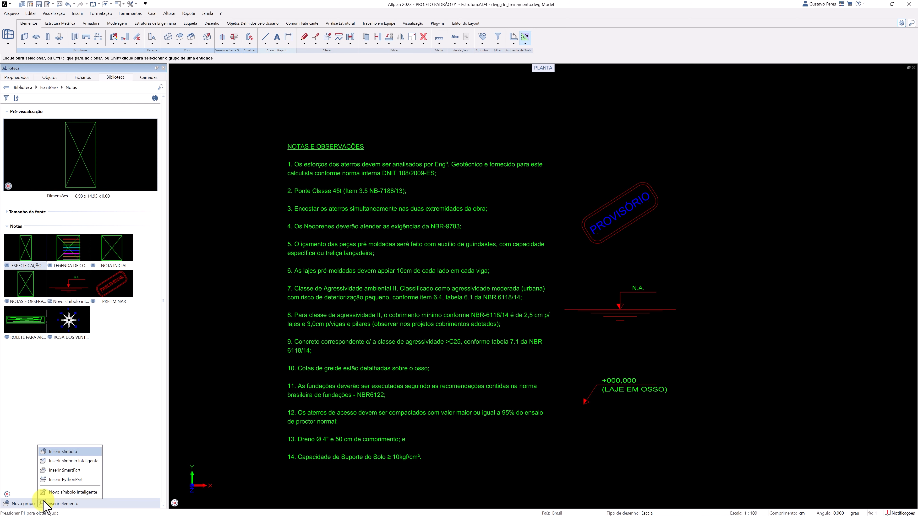
left_click(64, 451)
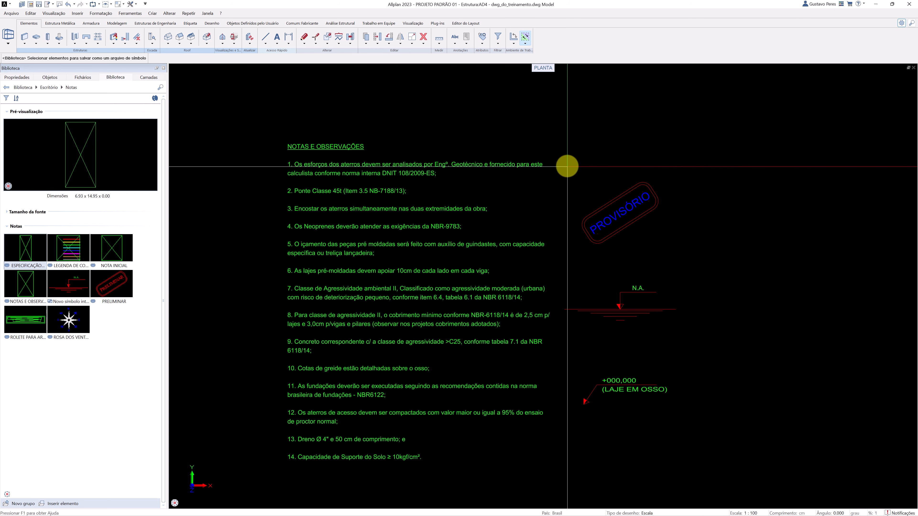
mouse_move(567, 166)
left_mouse_down()
mouse_move(616, 215)
mouse_move(672, 245)
left_mouse_up()
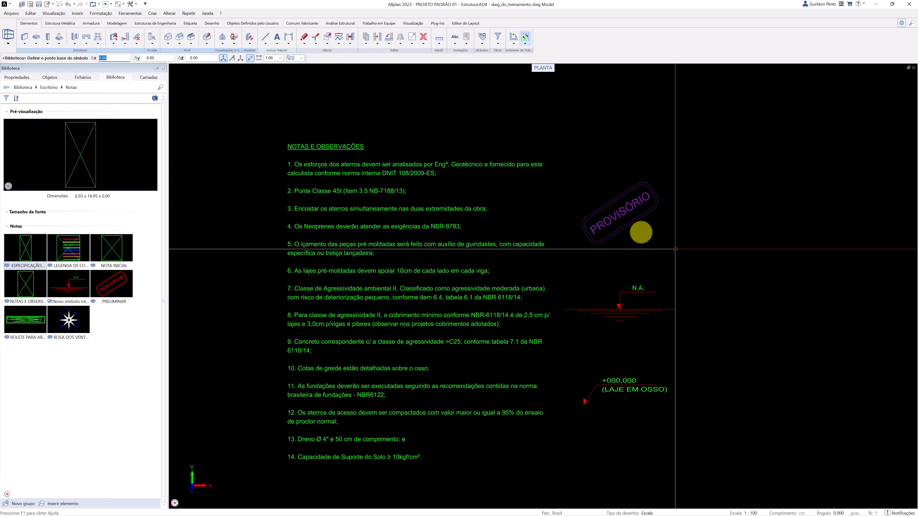
left_click(621, 214)
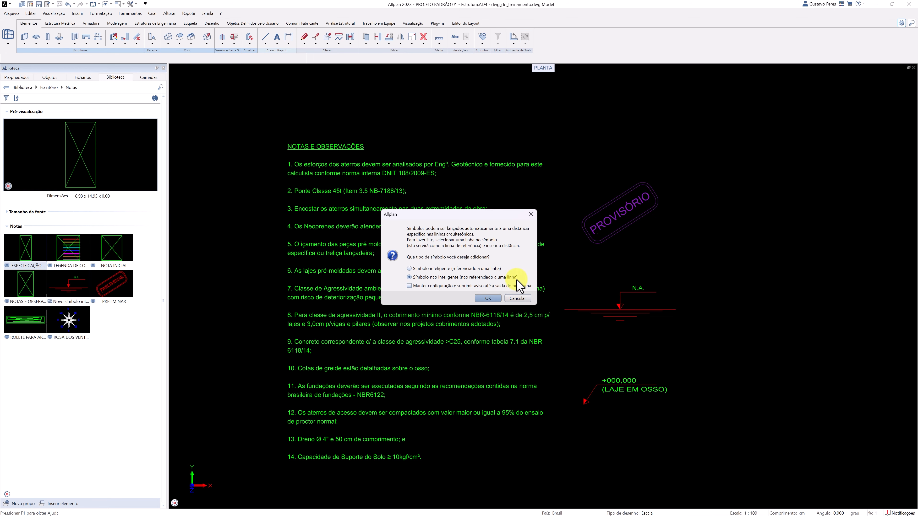
left_click(487, 300)
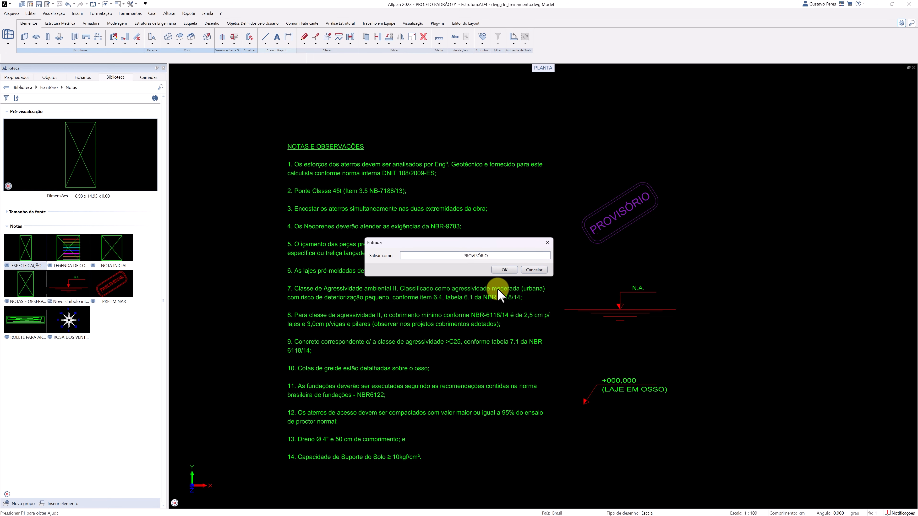
left_click(512, 271)
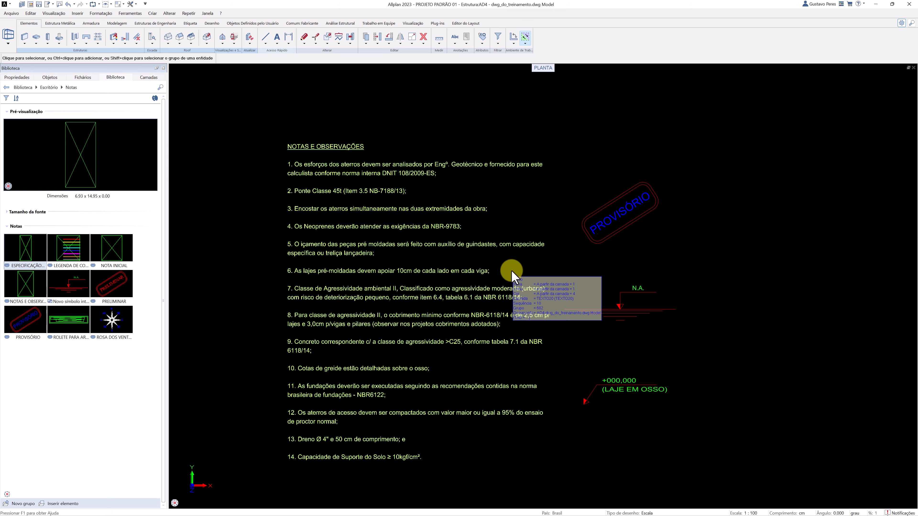
Place the NOTA INICIAL symbol beside the empty sheet of layout LT1
left_click(459, 25)
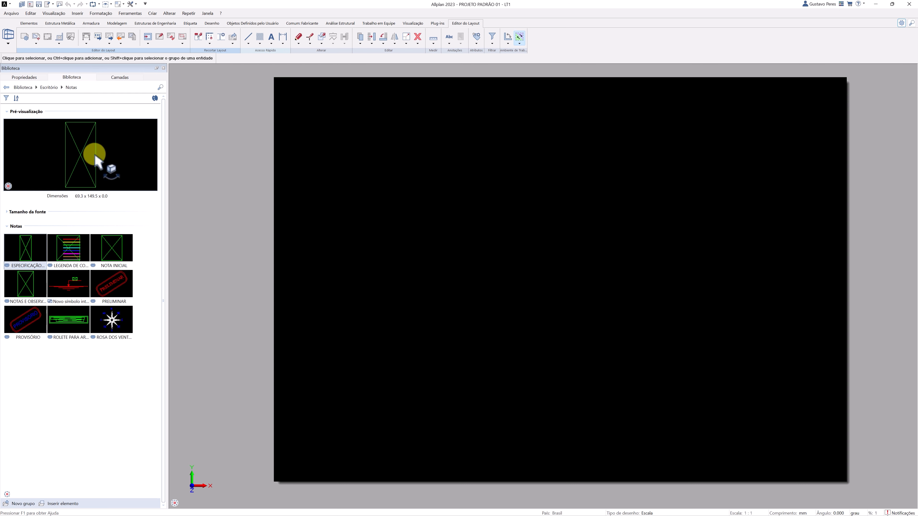
left_click_drag(106, 254, 206, 217)
scroll(207, 216, "down", 9)
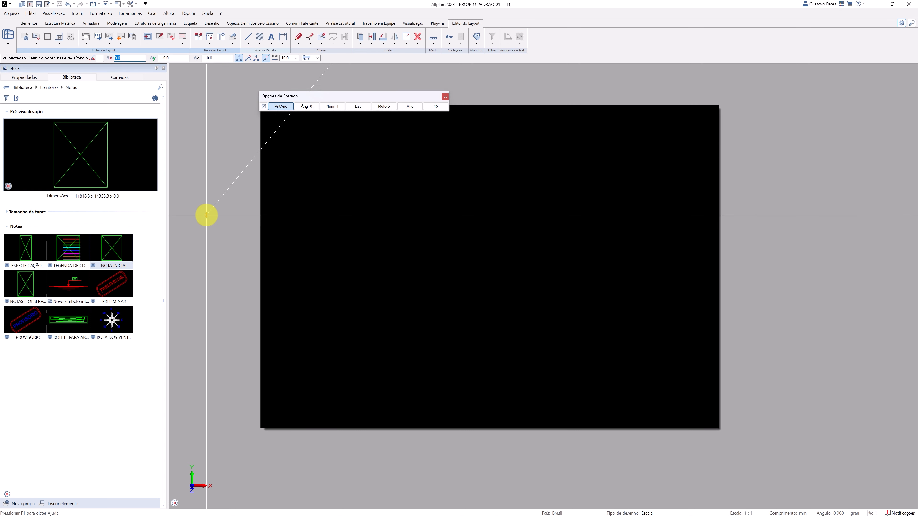
left_click(318, 222)
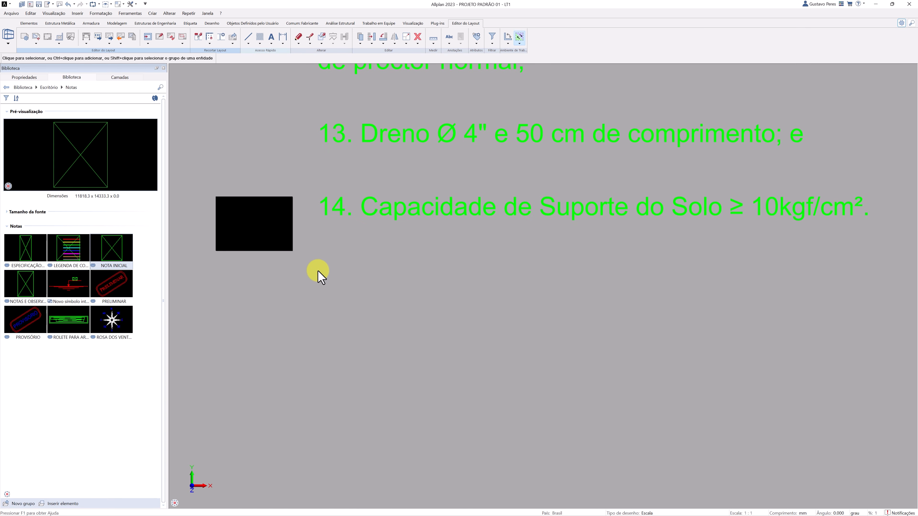
Set the height of the placed notes text in the layout to 2 mm
scroll(318, 277, "down", 6)
middle_click_drag(350, 170, 345, 237)
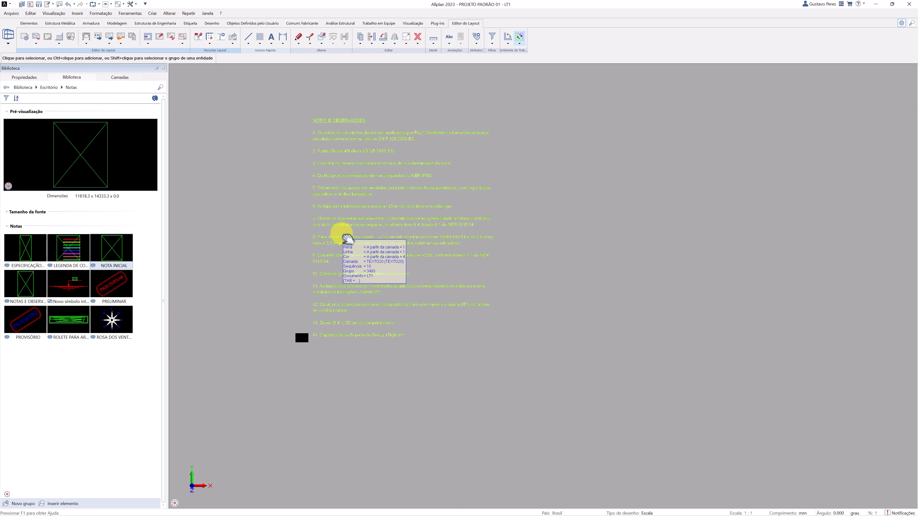
left_click(407, 44)
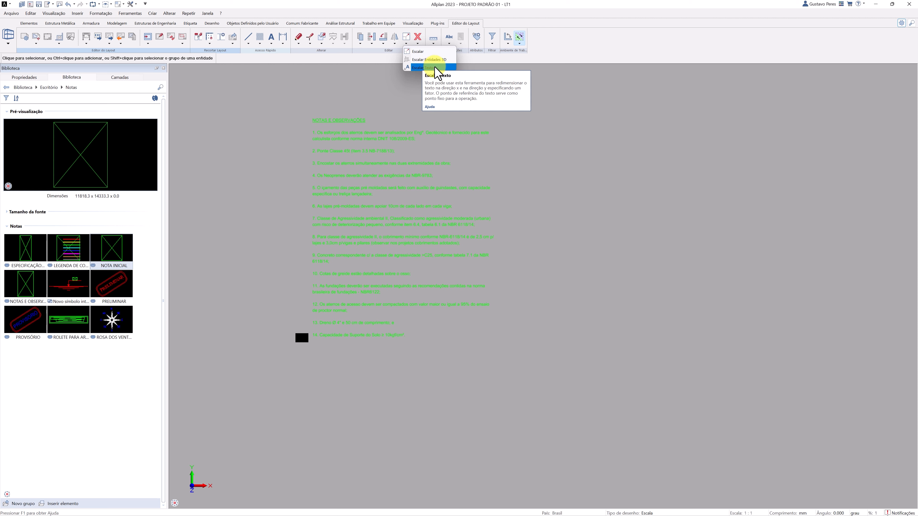
left_click(334, 89)
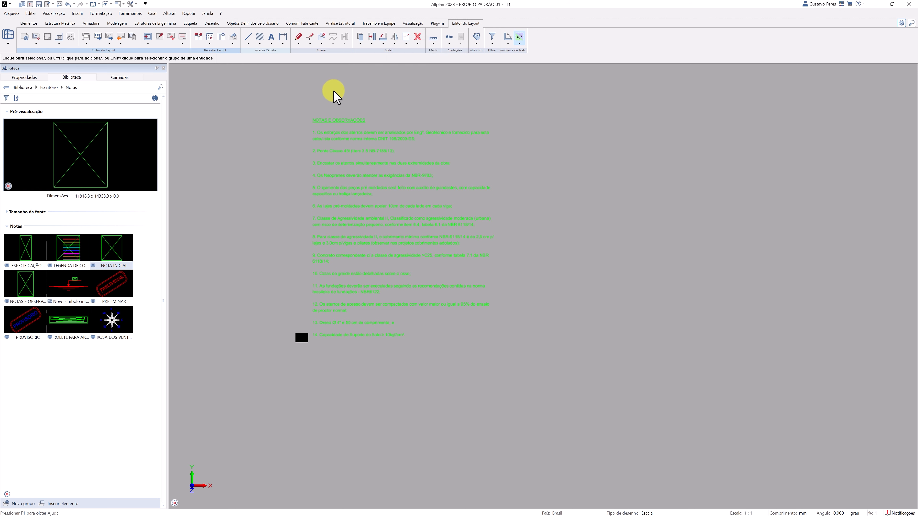
left_click(349, 124)
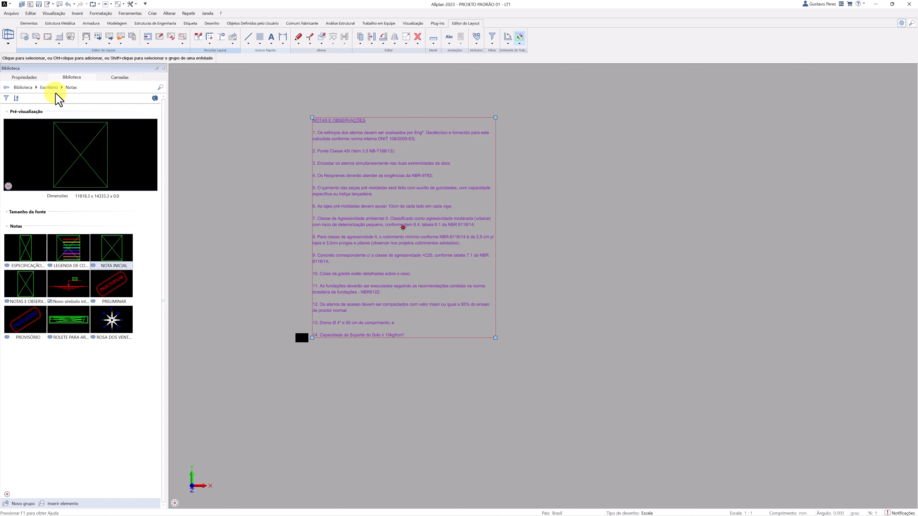
left_click(24, 77)
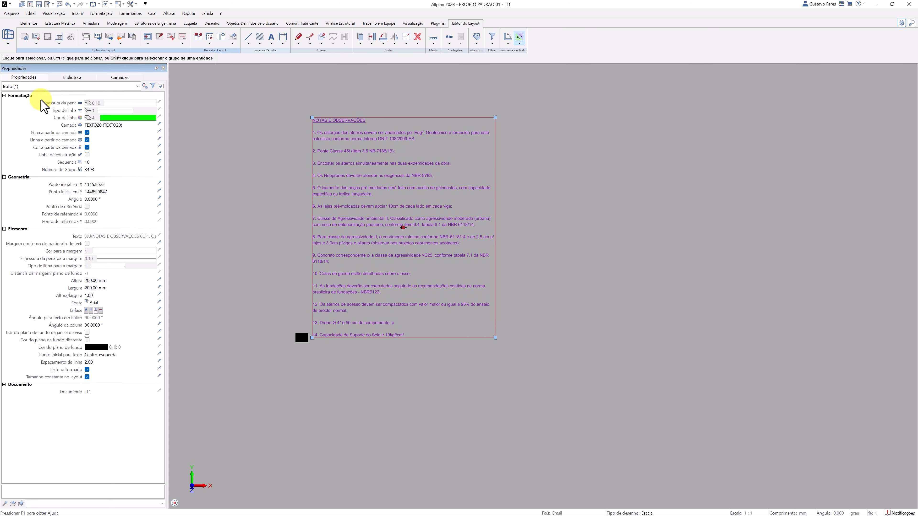
left_click(108, 282)
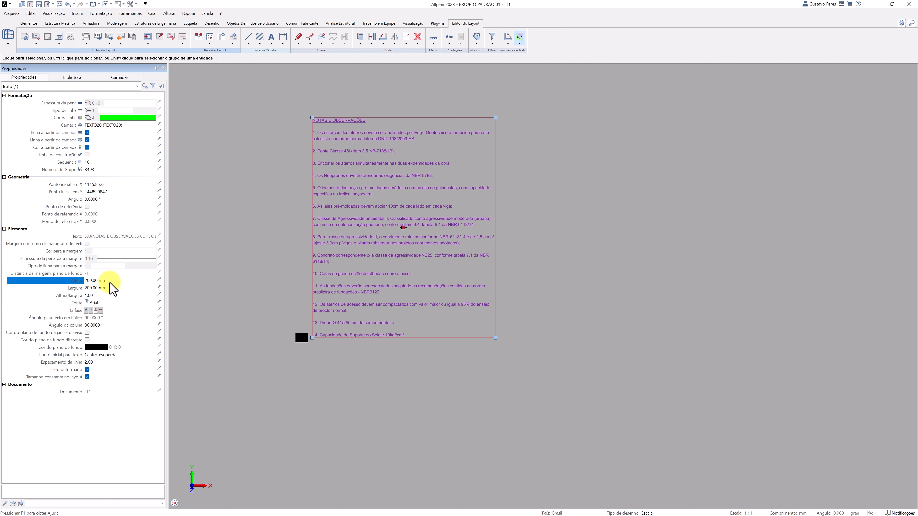
type("2")
key("Return")
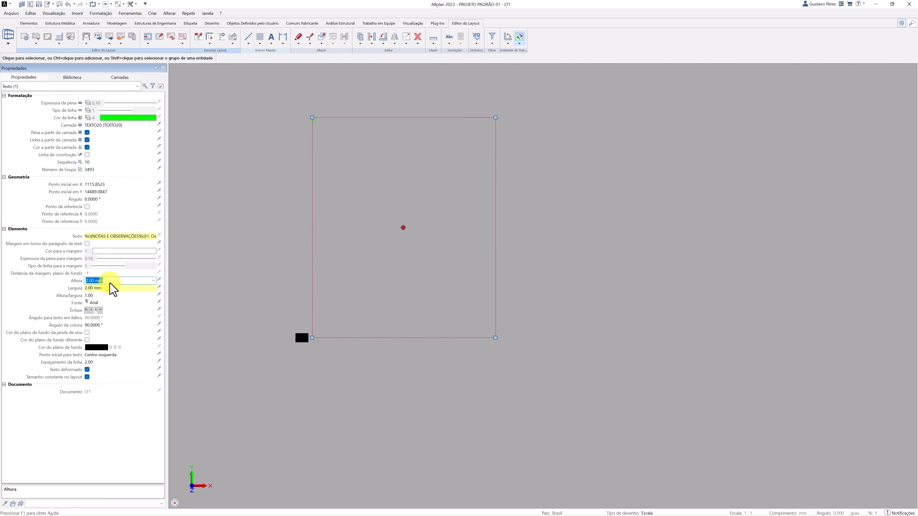
left_click(206, 256)
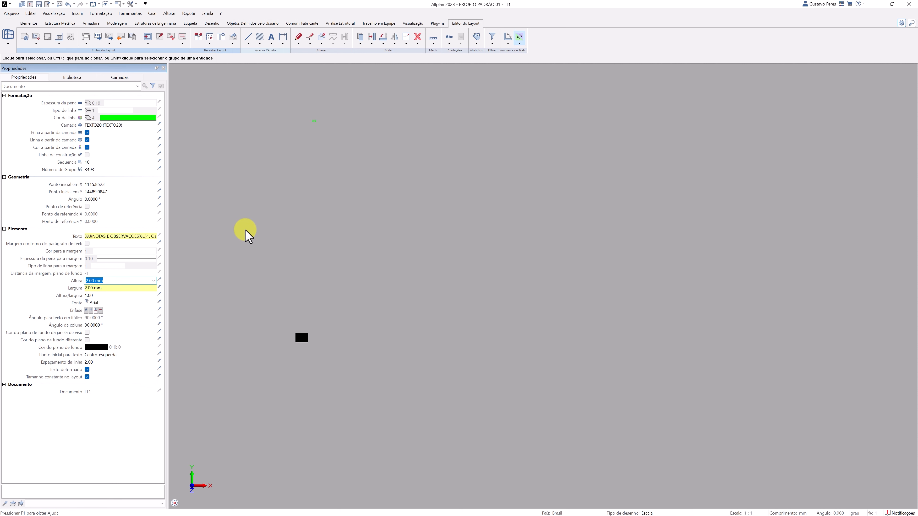
Replace the NOTA INICIAL library symbol with the resized notes text as a non-smart symbol, with its base point at the text's lower-left corner
left_click(61, 77)
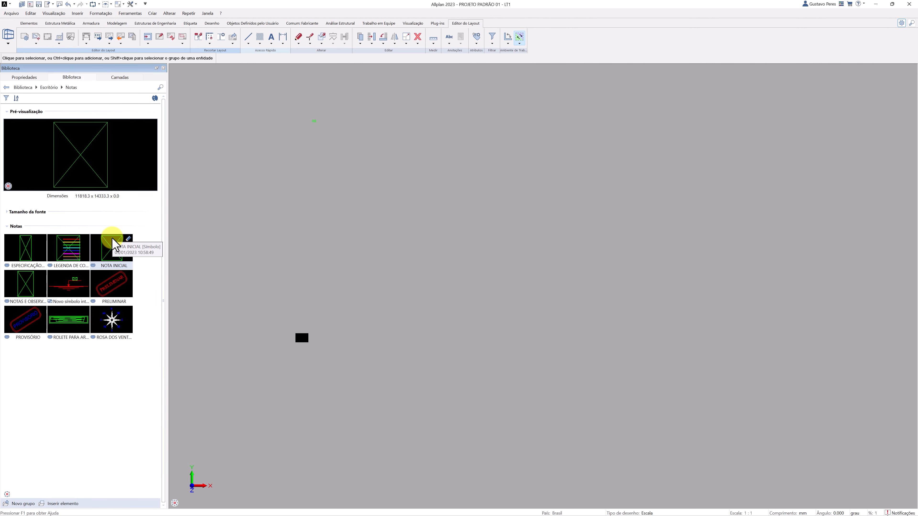
left_click(128, 238)
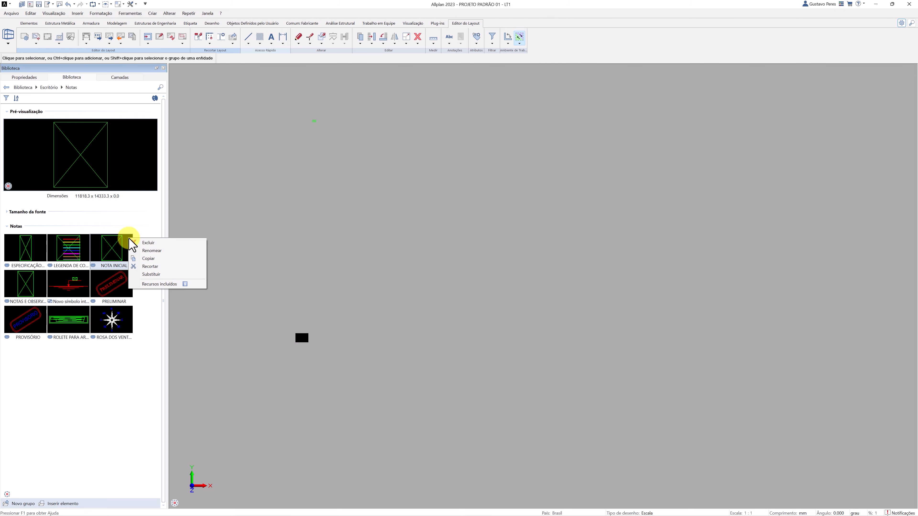
left_click(163, 276)
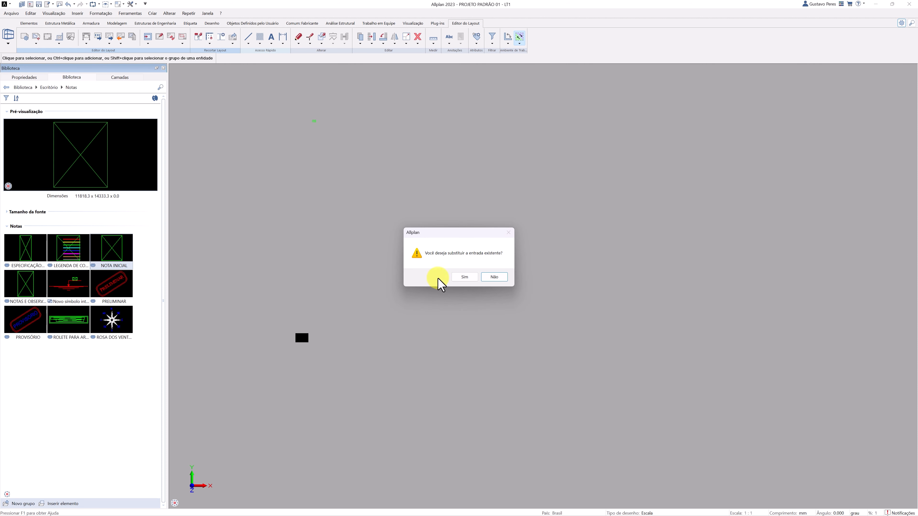
left_click(465, 277)
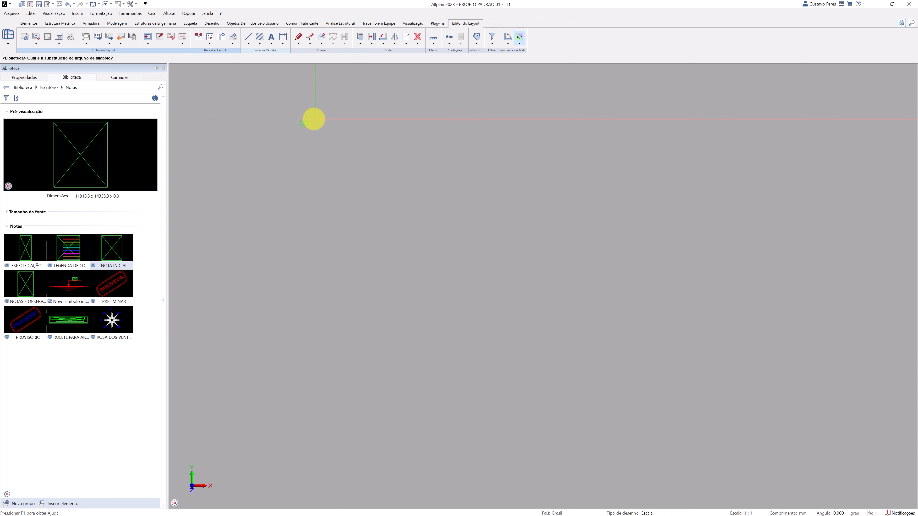
left_click(342, 143)
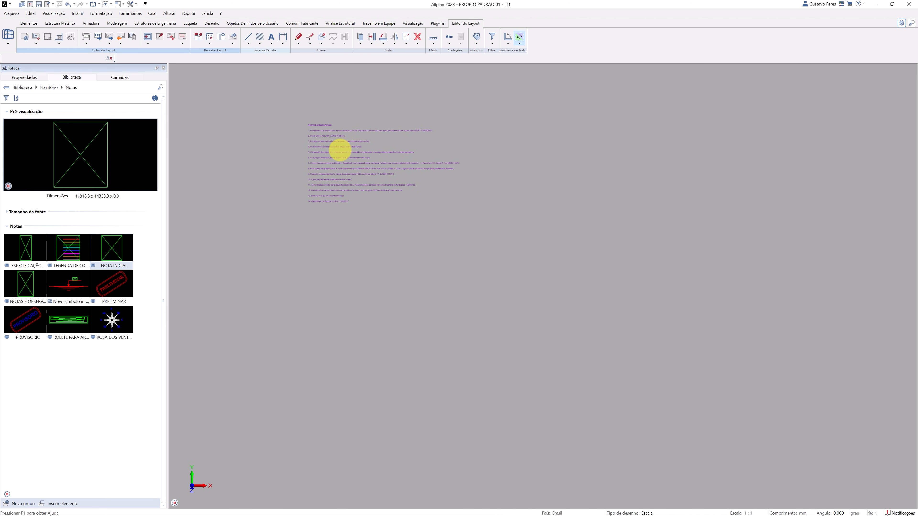
left_click(308, 201)
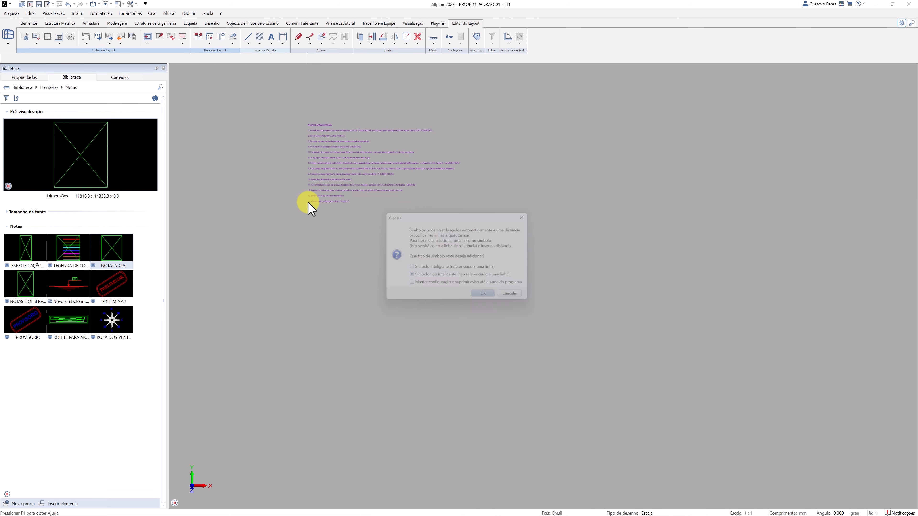
left_click(487, 299)
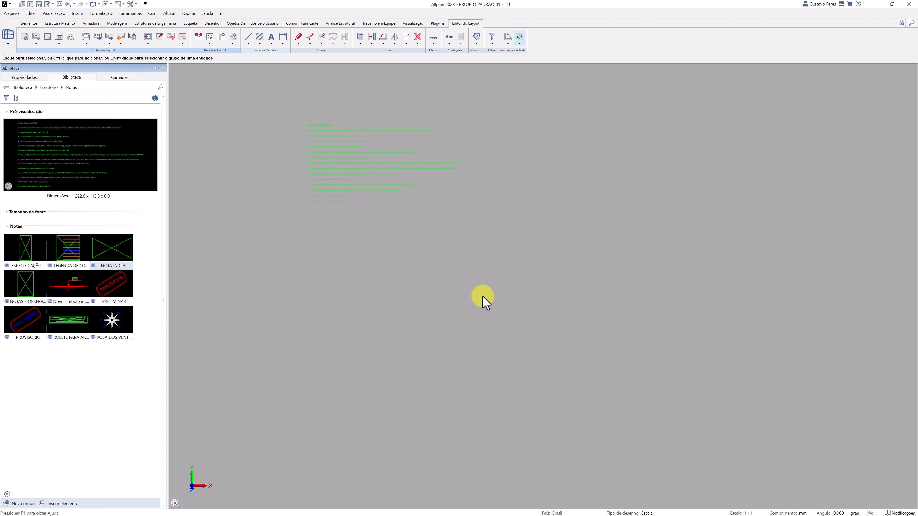
Place the PROVISÓRIO symbol in the layout beside the notes text, scaled by a factor of 0.01 in X, Y and Z
left_click_drag(36, 328, 255, 295)
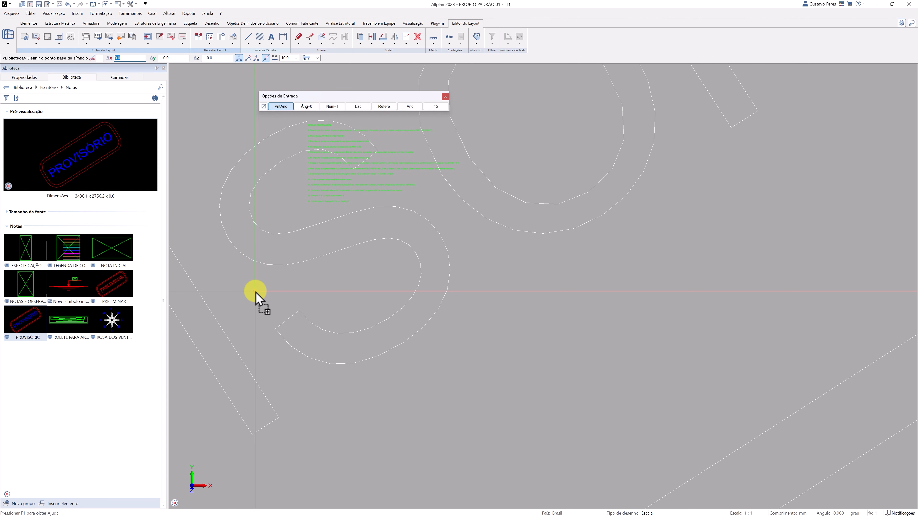
scroll(304, 288, "down", 3)
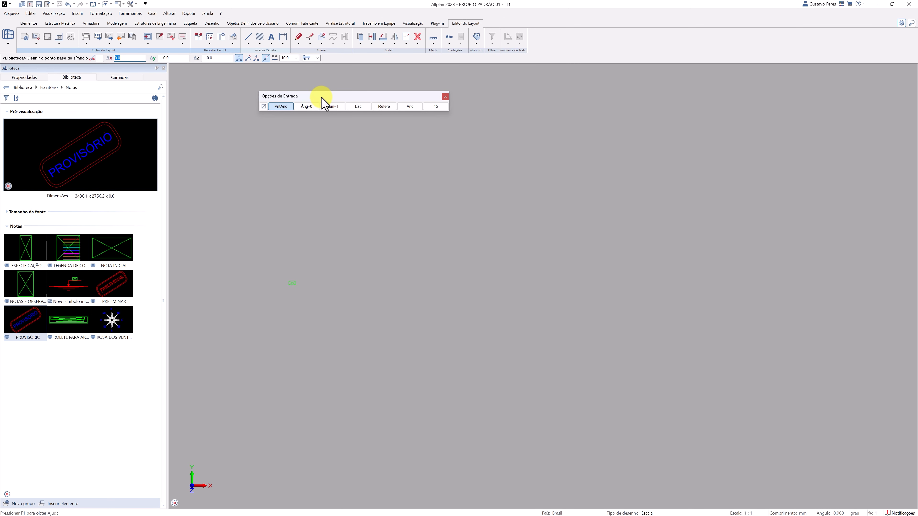
left_click(363, 107)
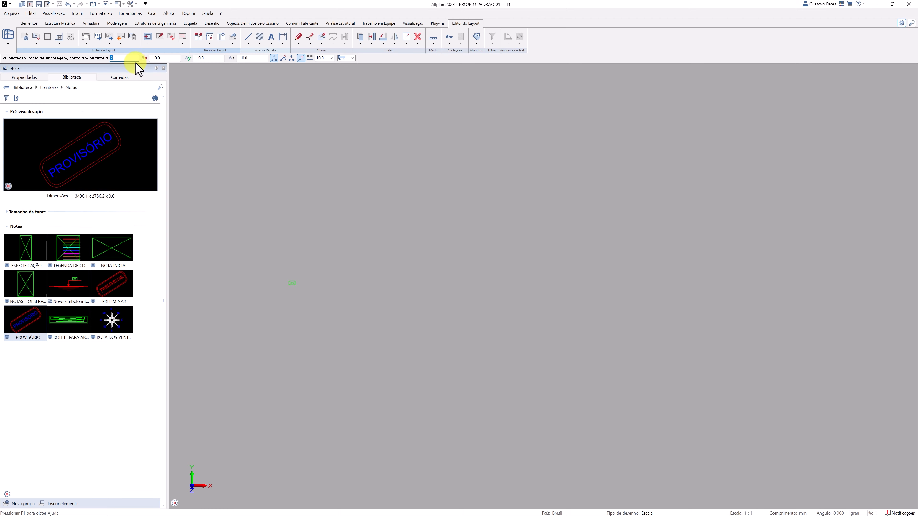
left_click(120, 59)
left_click_drag(120, 58, 108, 62)
type("0,")
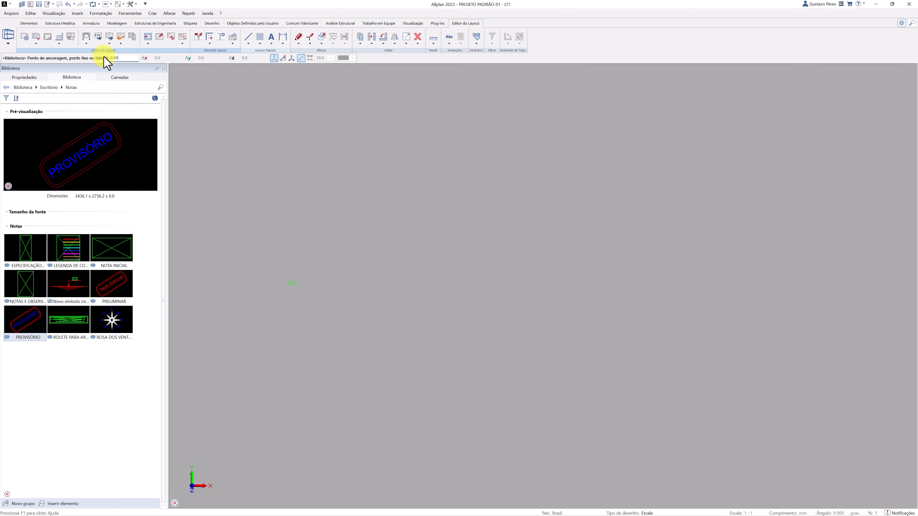
type("01")
key("Return")
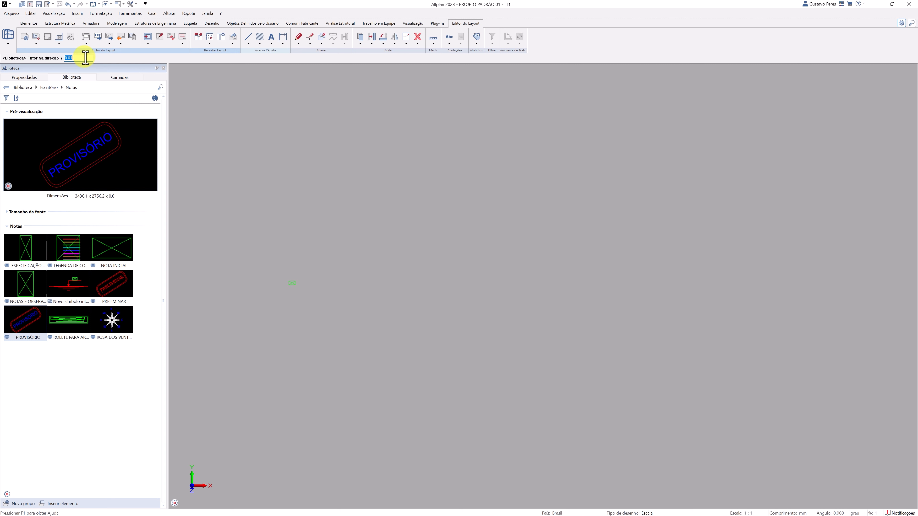
key("Return")
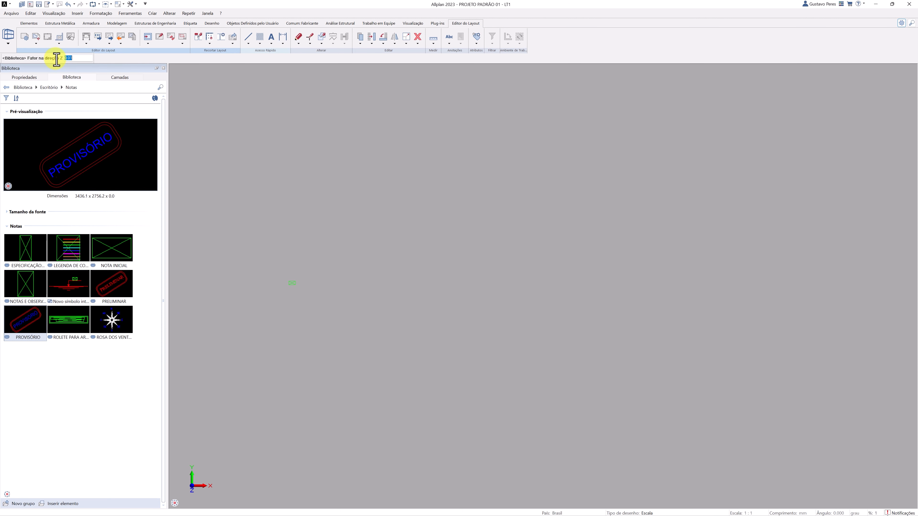
key("Return")
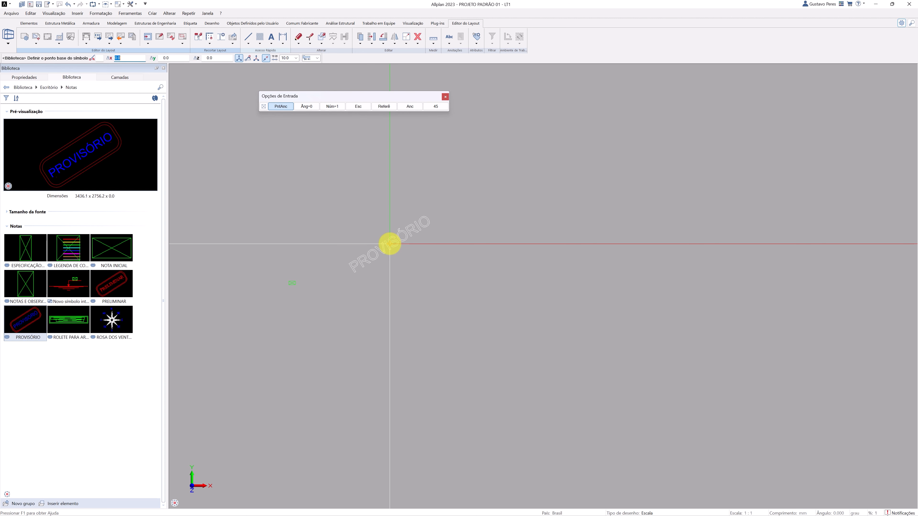
left_click(389, 244)
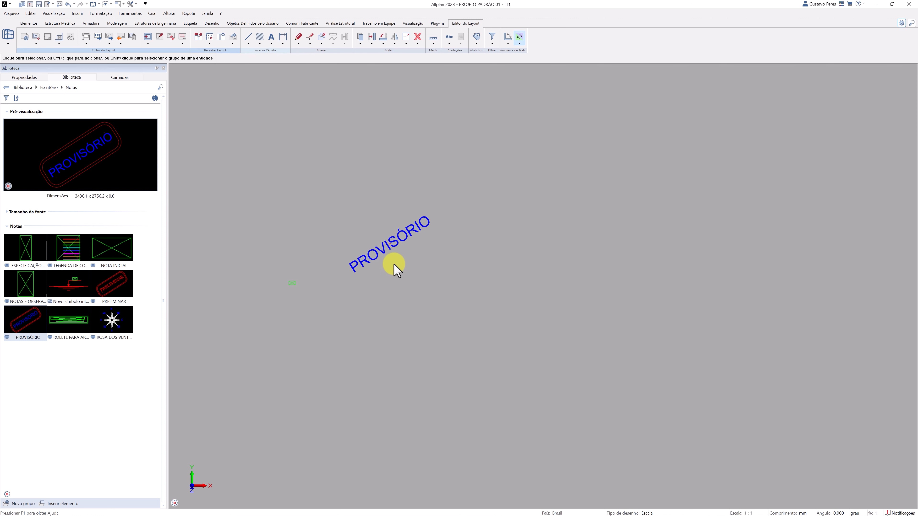
Check the placed PROVISÓRIO stamp's text in the text editor and scale the text by a factor of 0.01
scroll(393, 262, "up", 5)
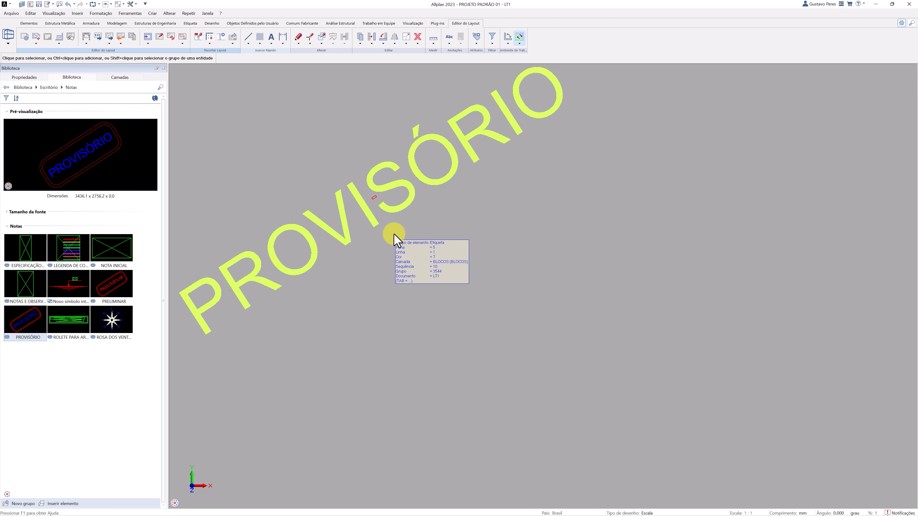
double_click(394, 210)
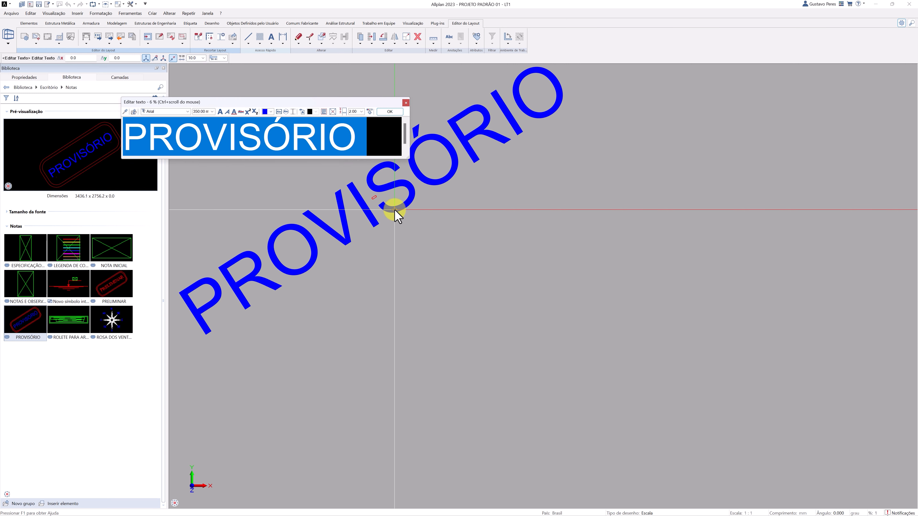
left_click(391, 112)
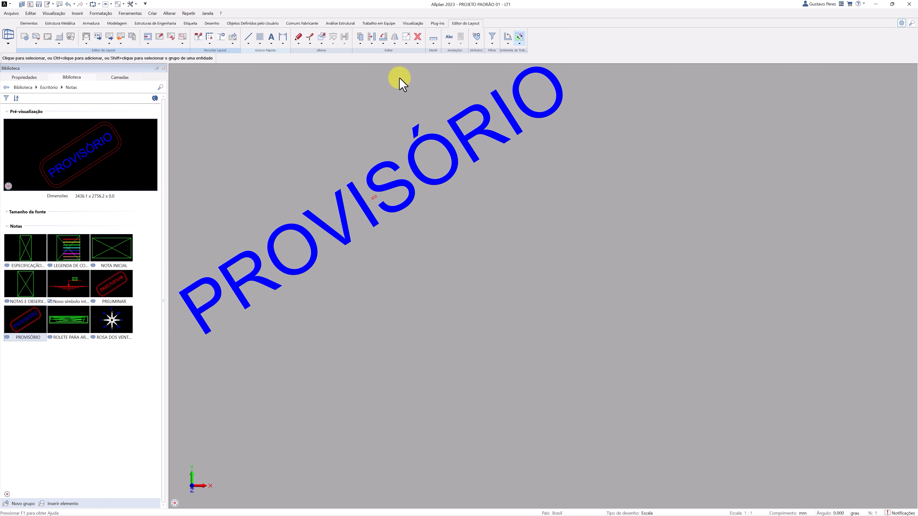
left_click(406, 44)
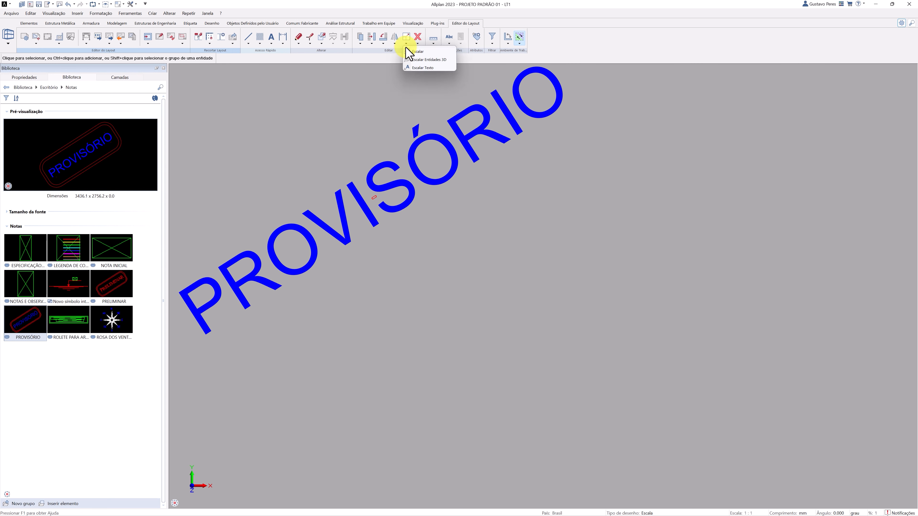
left_click(430, 68)
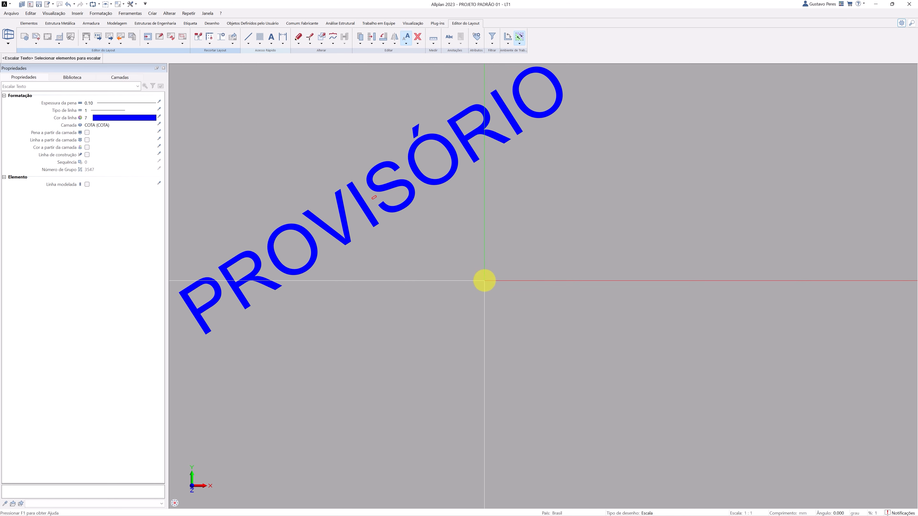
left_click_drag(484, 281, 306, 150)
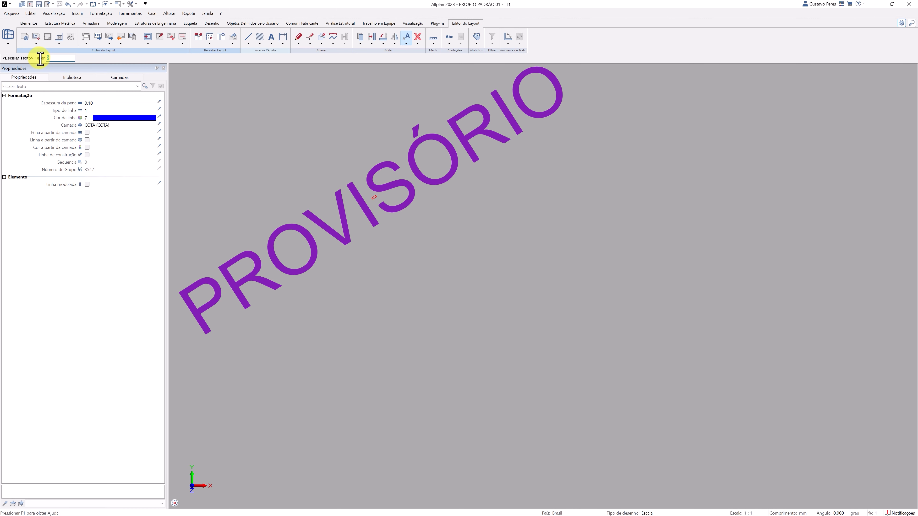
type("0.01")
key("Return")
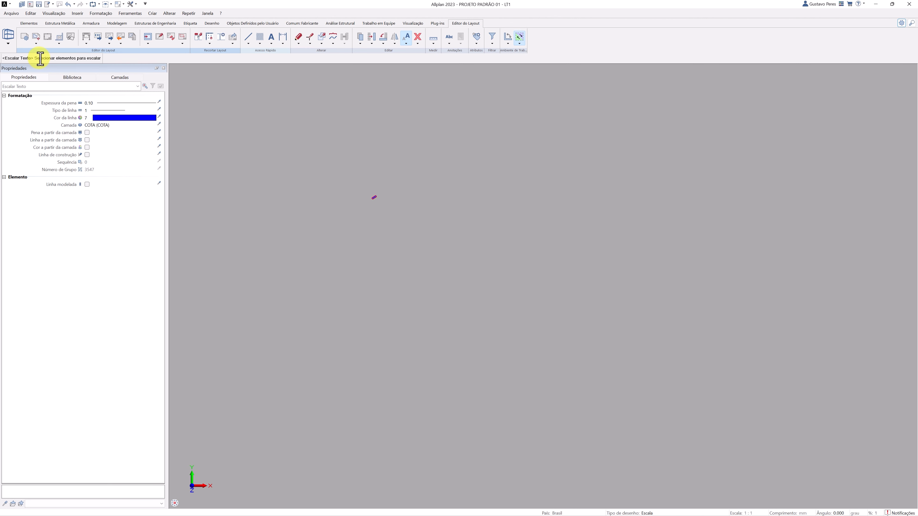
key("Escape")
Replace the PROVISÓRIO library symbol with the scaled stamp as a non-smart symbol, with its base point at the stamp's centre
left_click(70, 77)
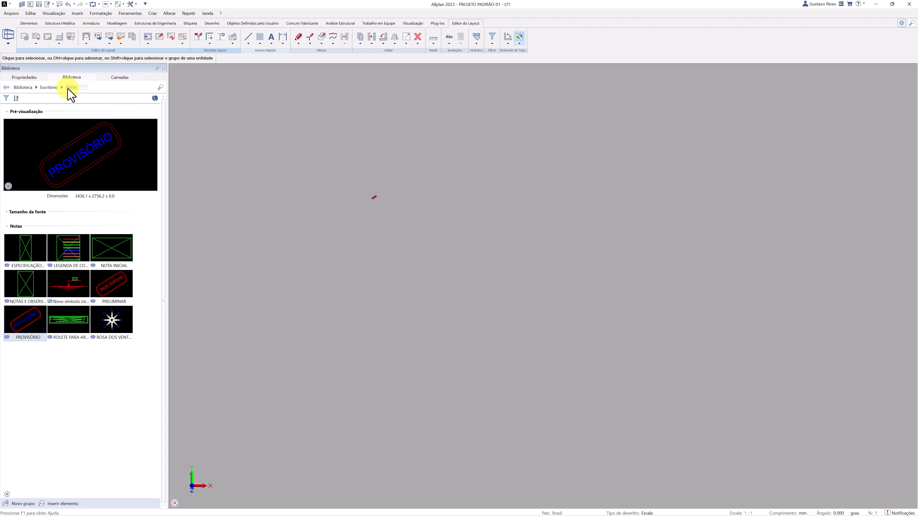
right_click(41, 313)
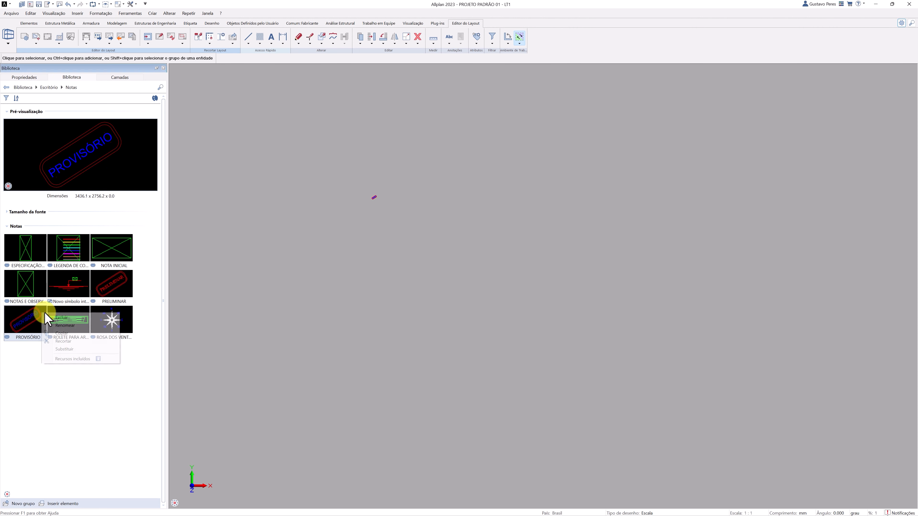
left_click(69, 349)
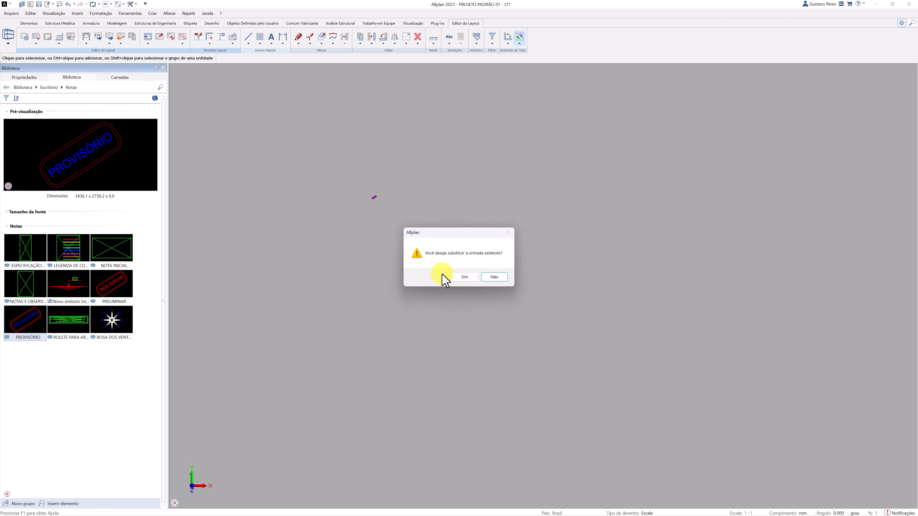
left_click(462, 277)
left_click(377, 199)
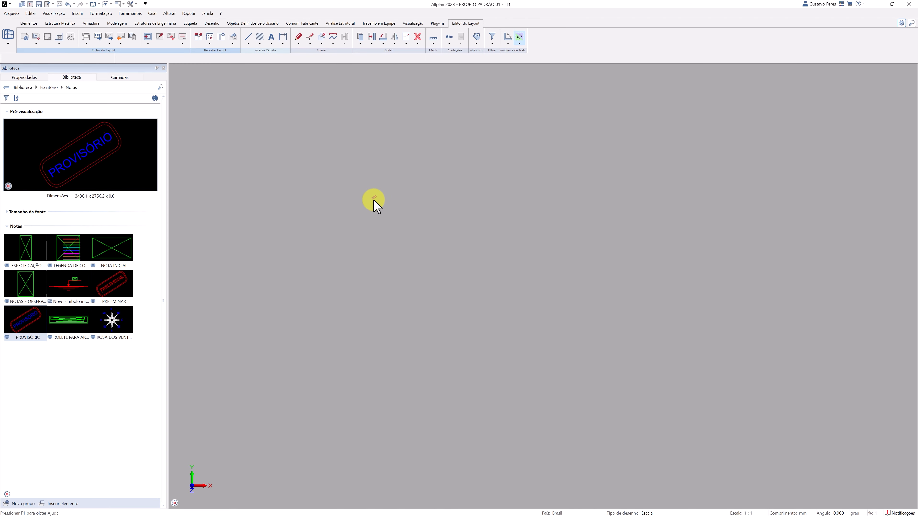
scroll(383, 200, "up", 4)
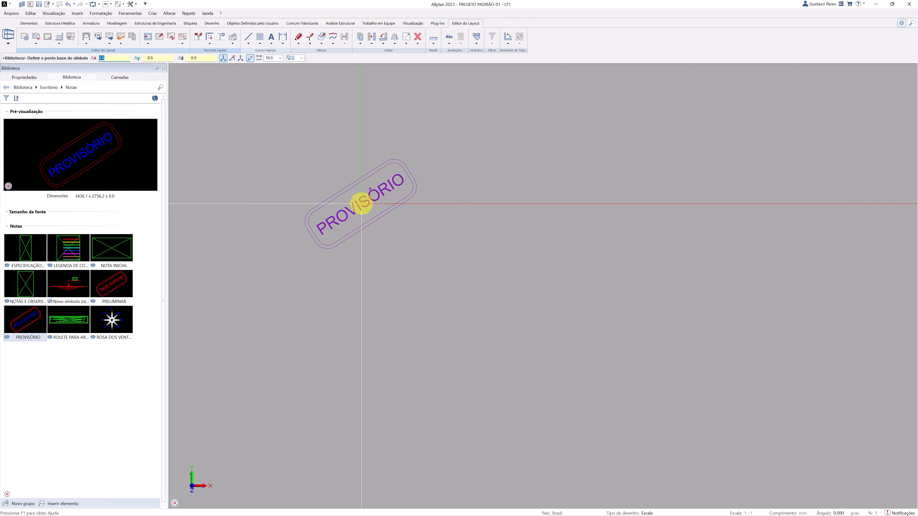
left_click(360, 205)
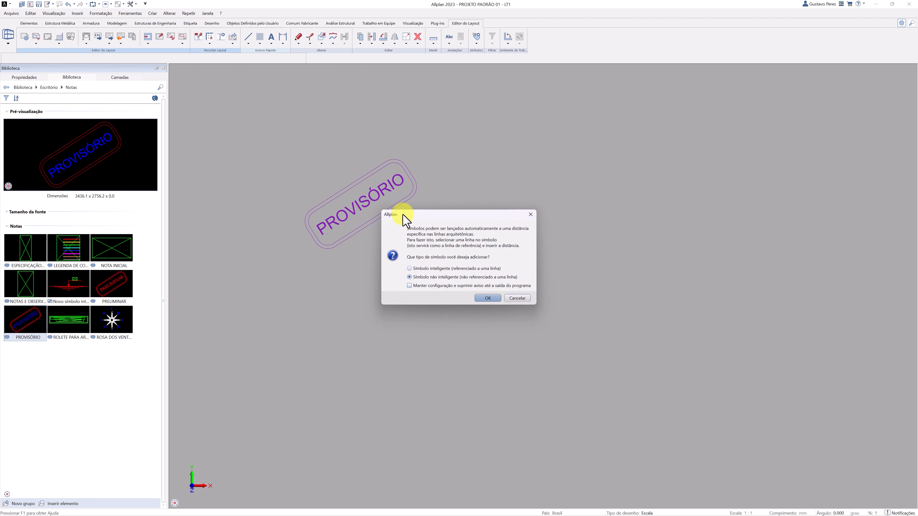
left_click(485, 299)
Review the full content of the placed notes text in an enlarged text editor, then close it
scroll(478, 299, "down", 5)
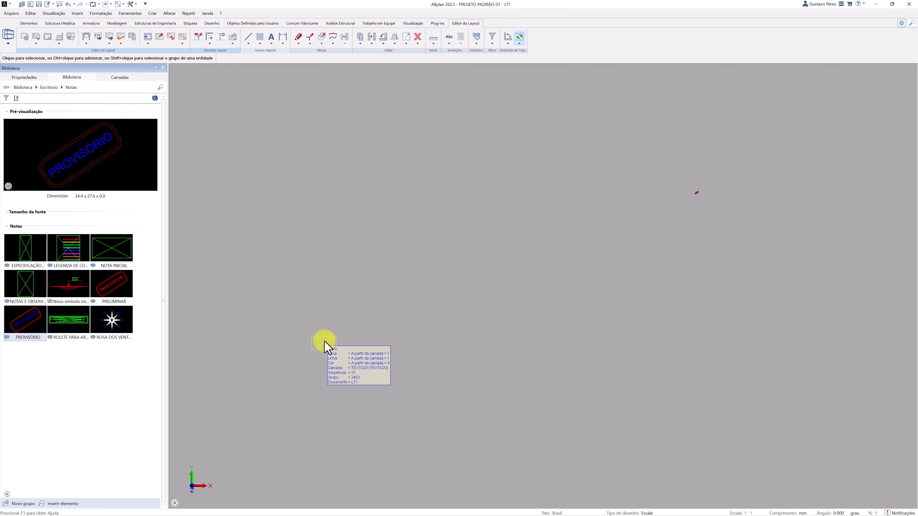
scroll(321, 350, "up", 5)
middle_click_drag(320, 349, 362, 280)
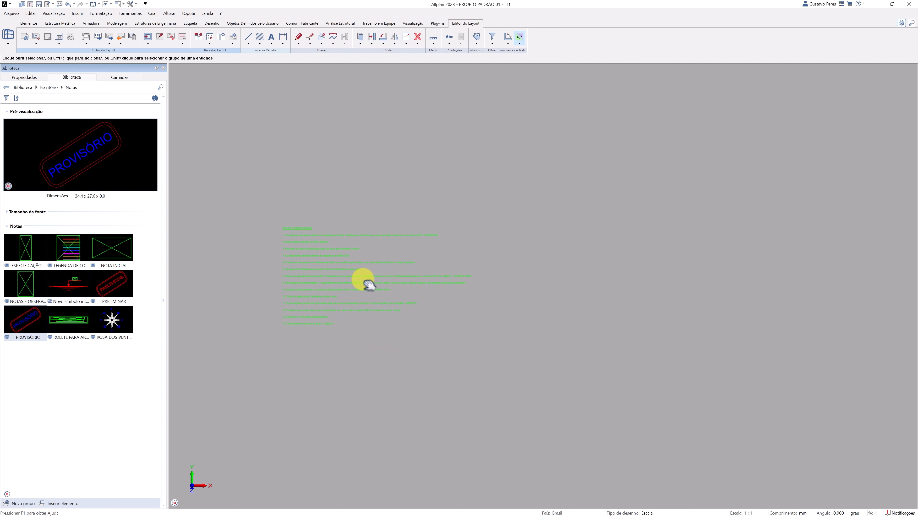
left_click(348, 282)
double_click(348, 282)
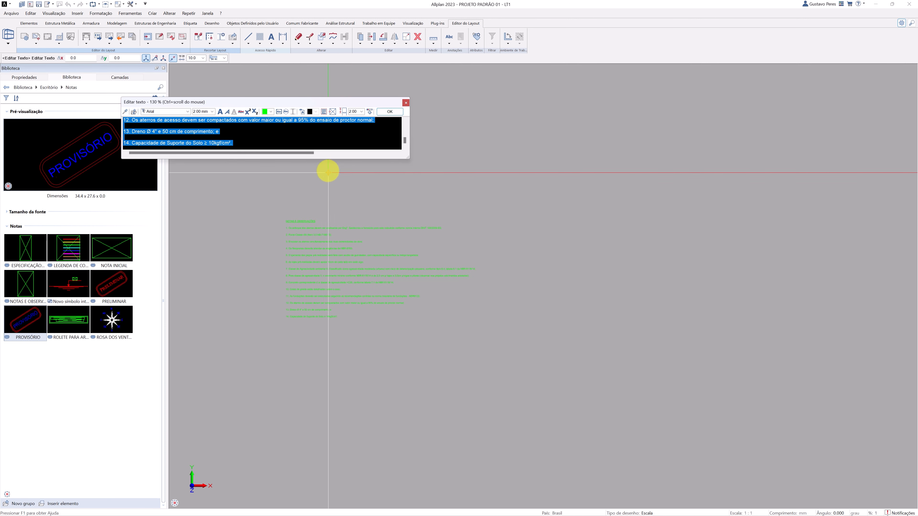
left_click_drag(324, 167, 317, 254)
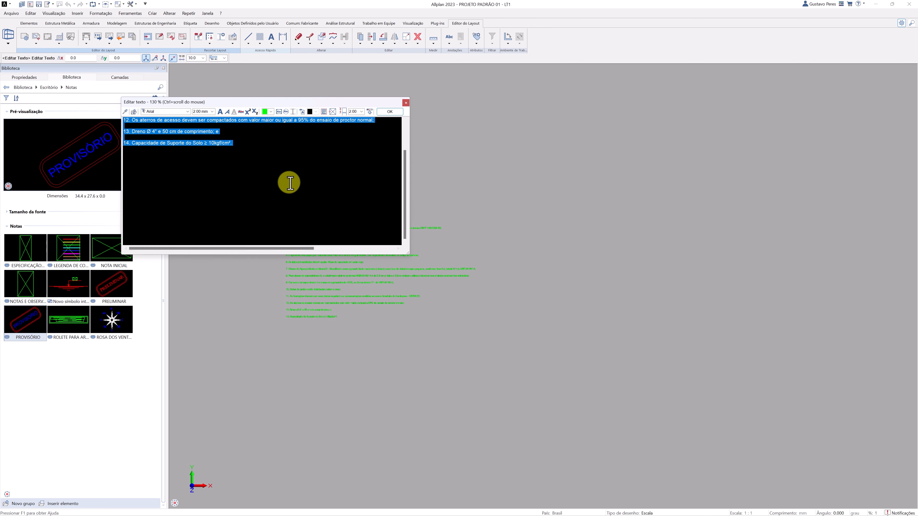
scroll(290, 183, "up", 4)
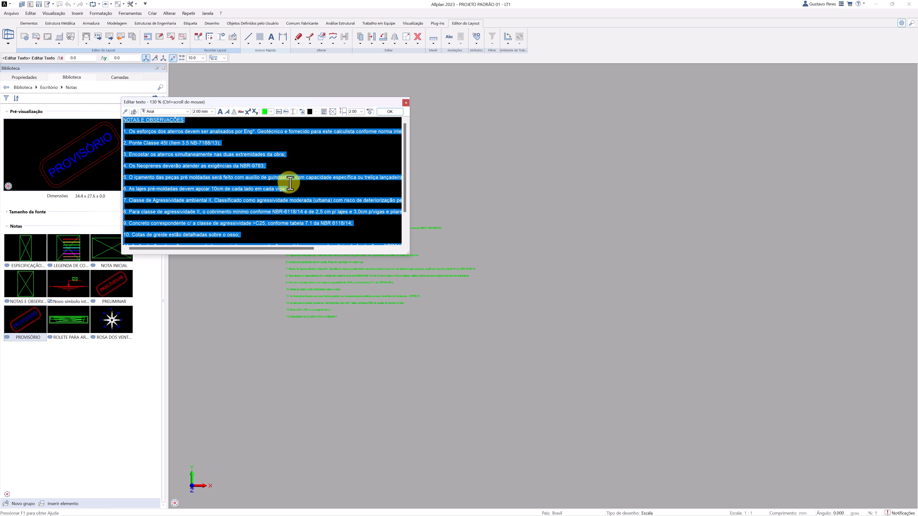
left_click(390, 112)
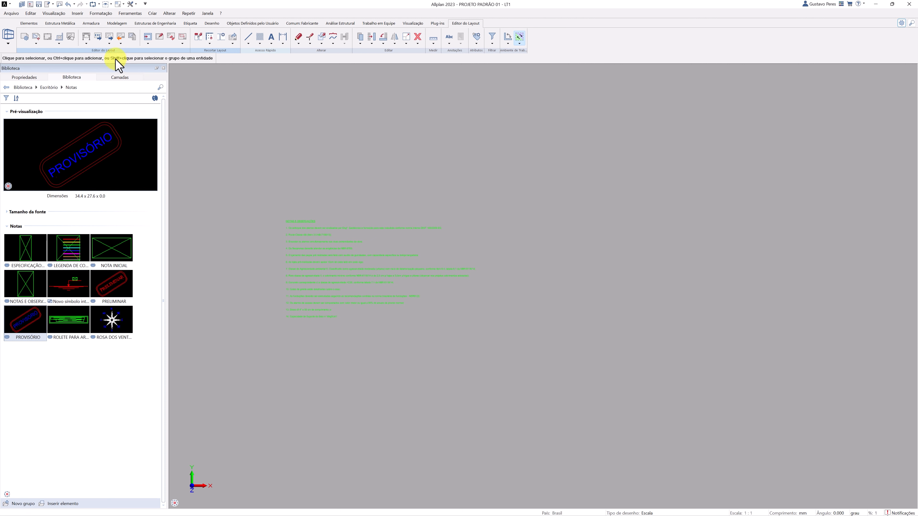
Insert a new Microsoft Word Document object in the layout above the existing notes, paste the notes text into it, and return to Allplan
left_click(80, 13)
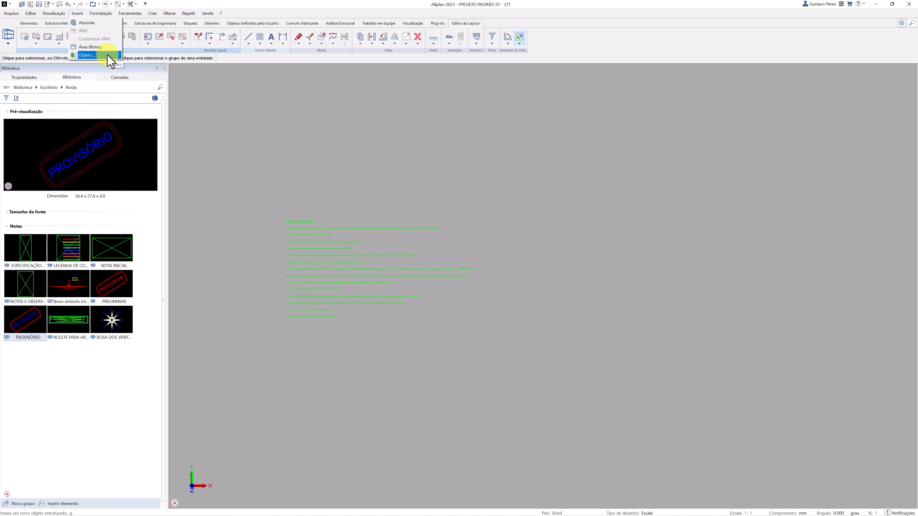
left_click(87, 55)
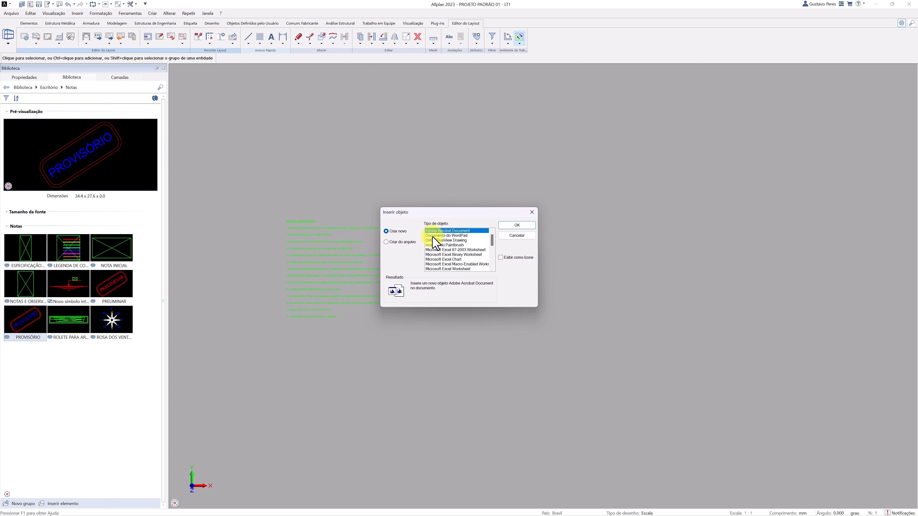
scroll(436, 242, "down", 5)
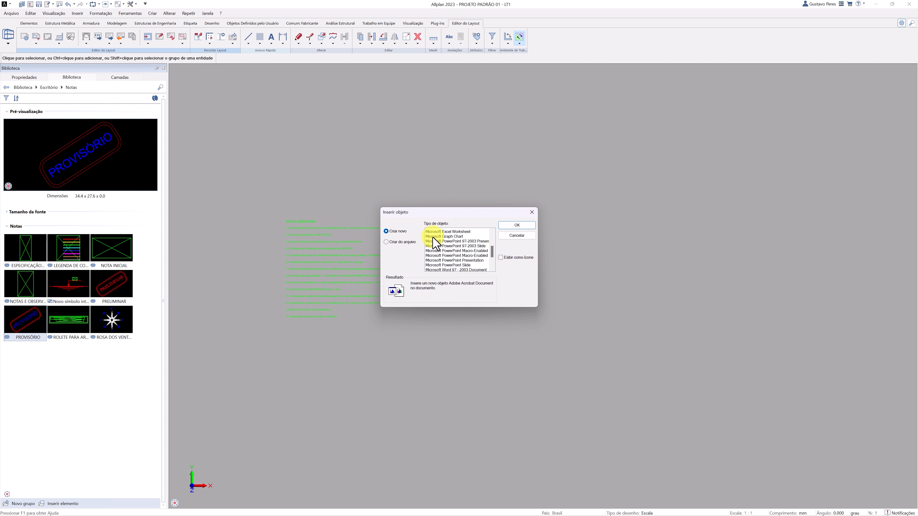
scroll(436, 243, "down", 2)
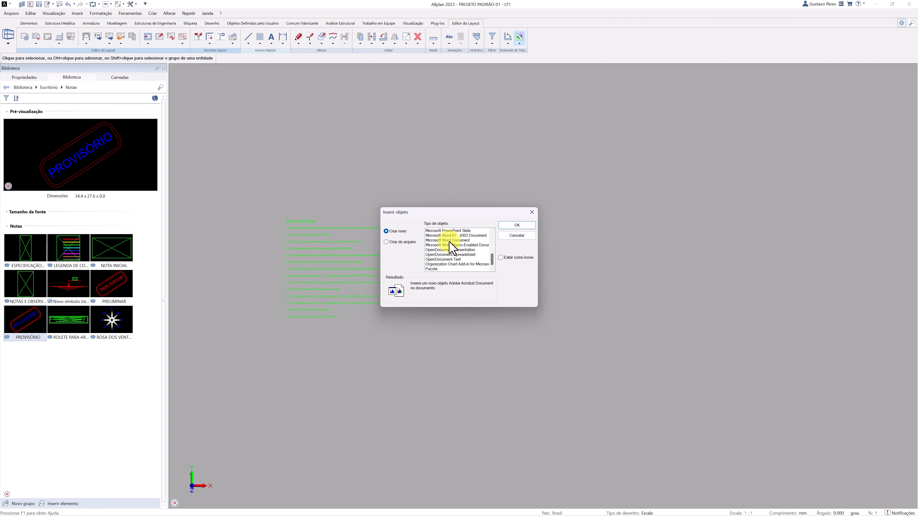
left_click(449, 241)
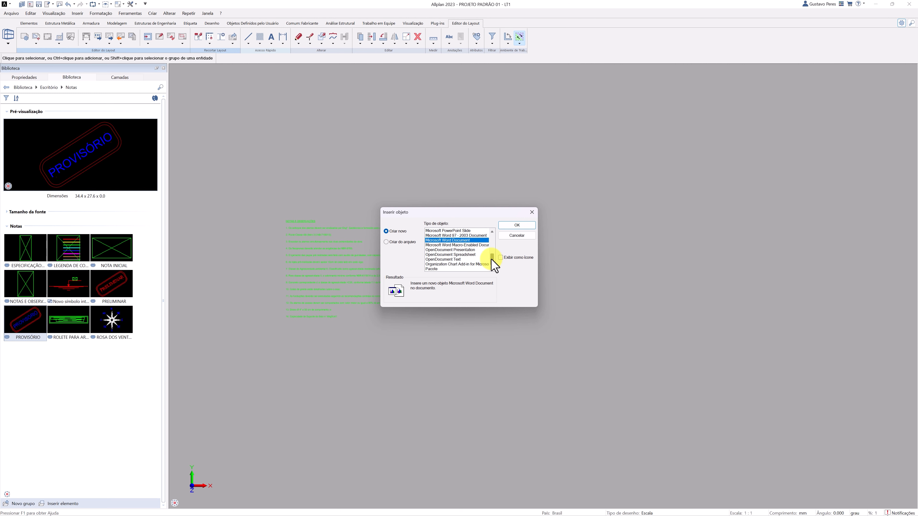
mouse_move(492, 263)
left_mouse_down()
mouse_move(491, 252)
mouse_move(490, 261)
left_mouse_up()
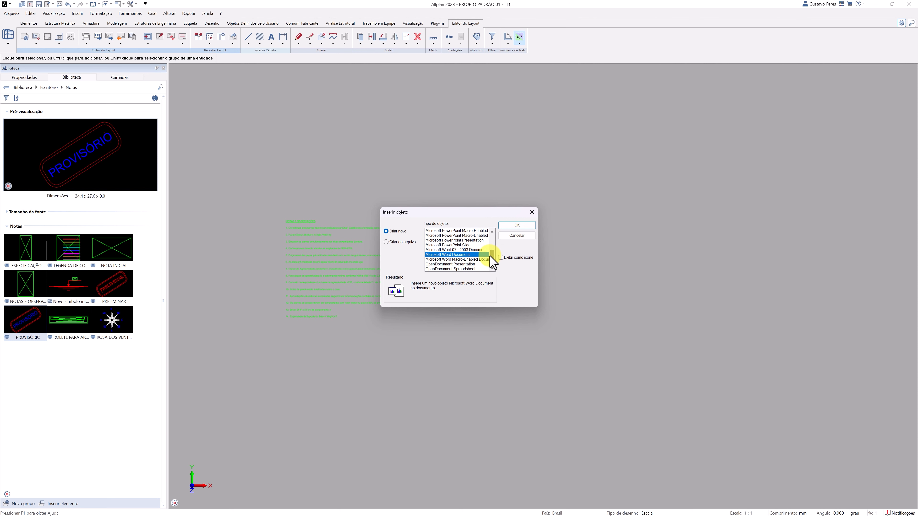
left_click(516, 226)
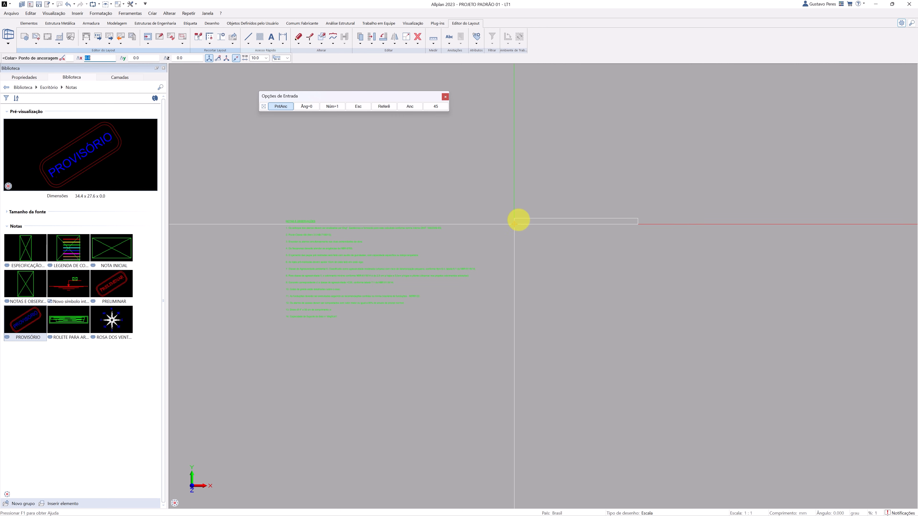
left_click(552, 177)
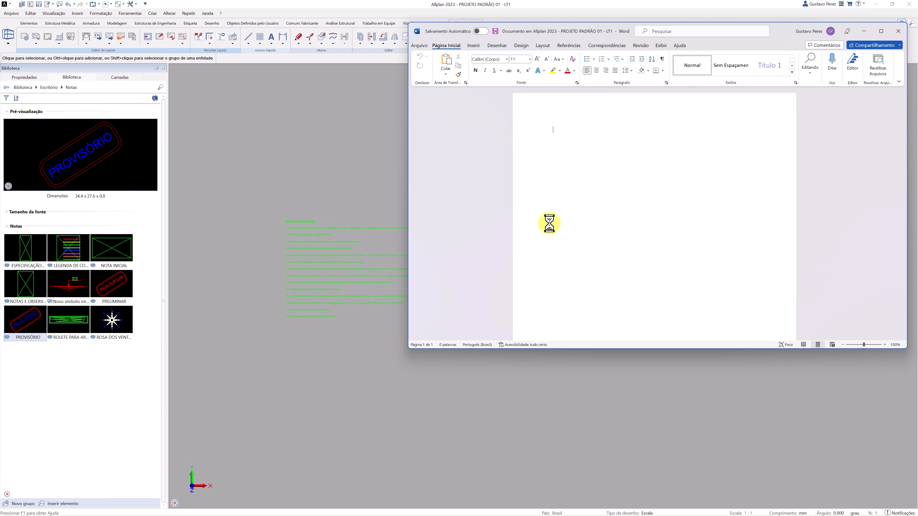
key("ctrl+v")
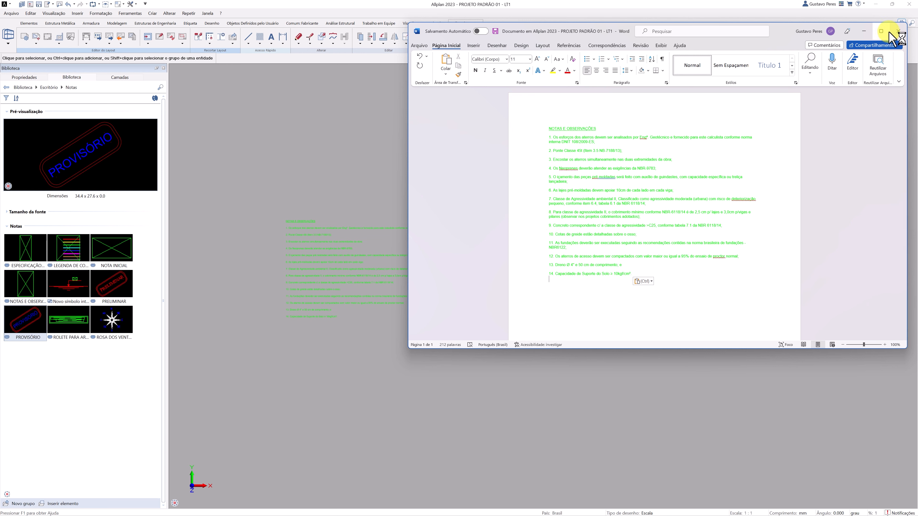
left_click(898, 31)
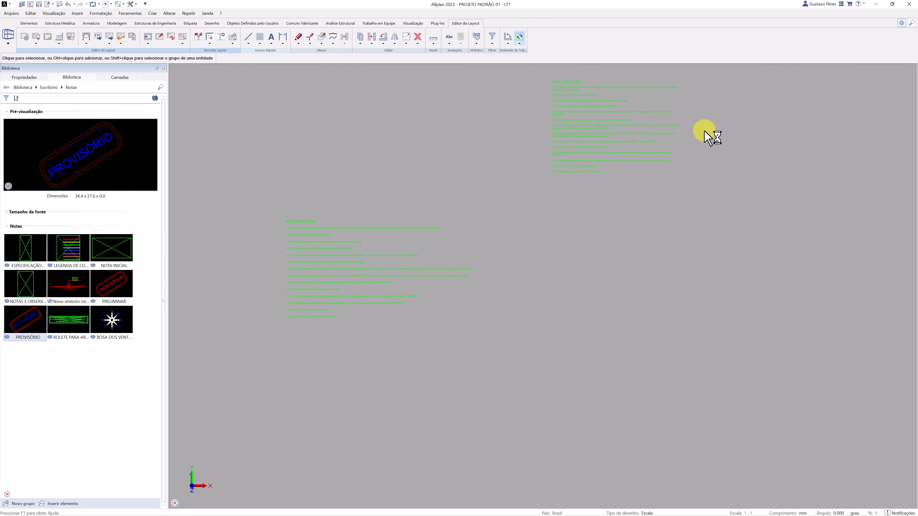
Save the Word notes object to the Notas library group as a non-smart symbol named NOTA INICIAL (W), with its base point at the lower-left corner
scroll(608, 192, "up", 5)
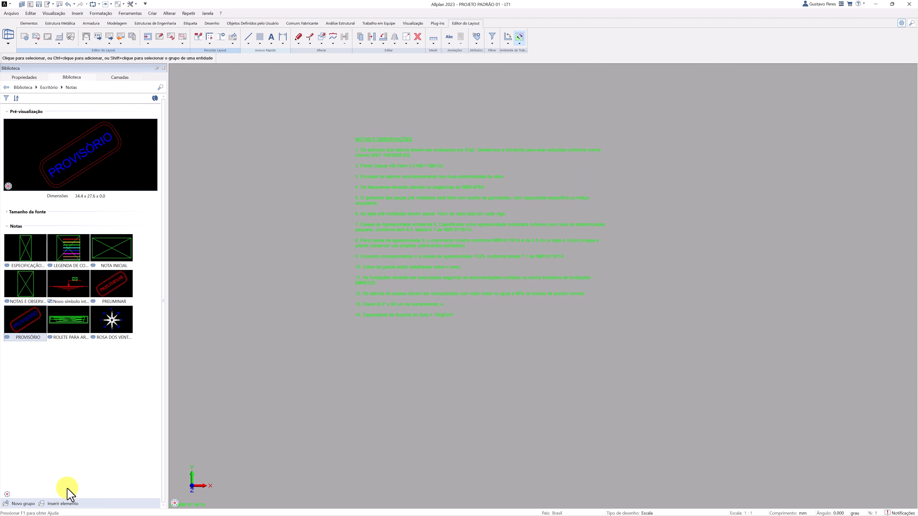
left_click(42, 503)
left_click(62, 458)
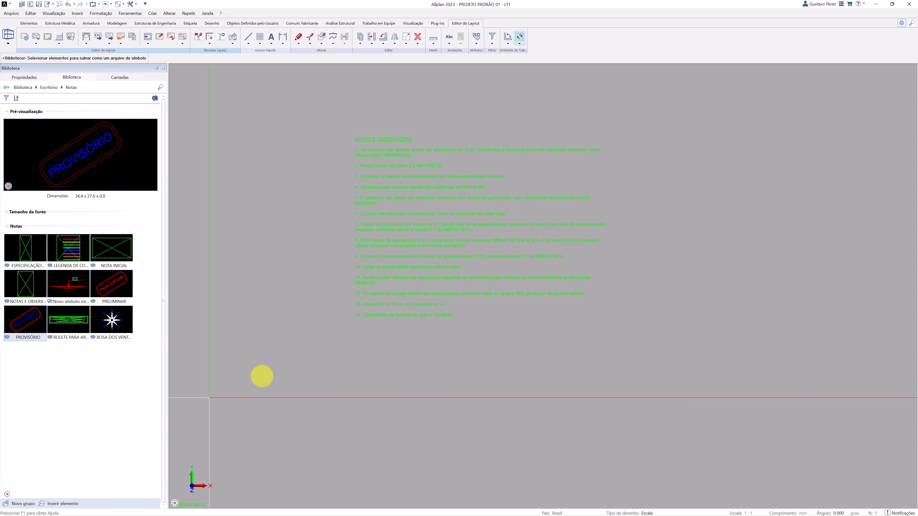
left_click(393, 294)
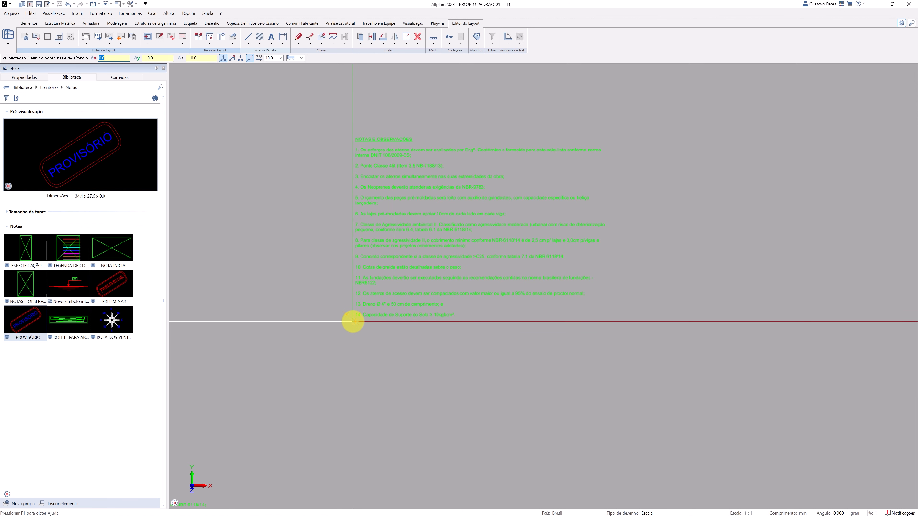
left_click(355, 320)
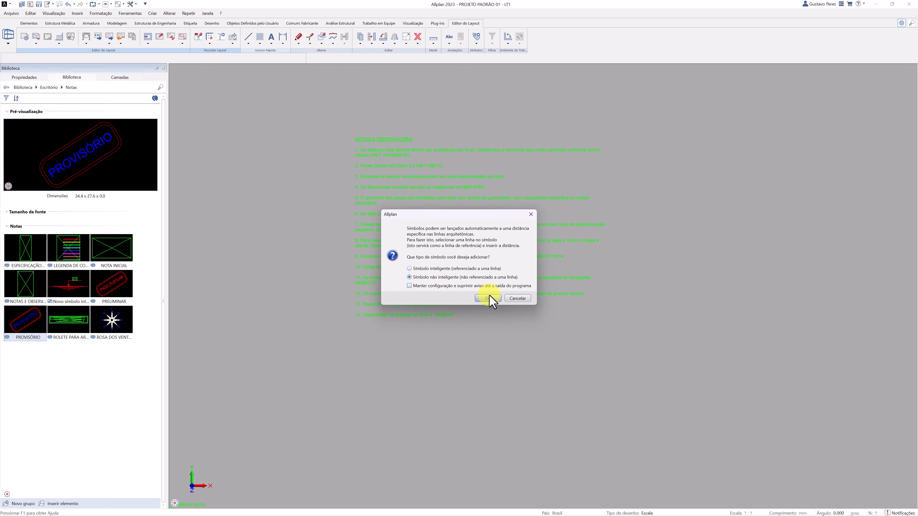
left_click(488, 298)
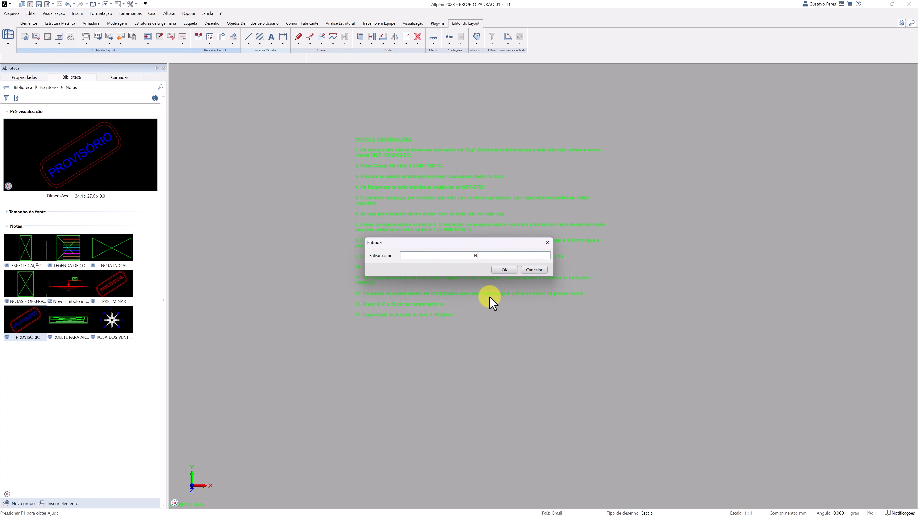
type("NOTA INICIAL (W)")
left_click(506, 271)
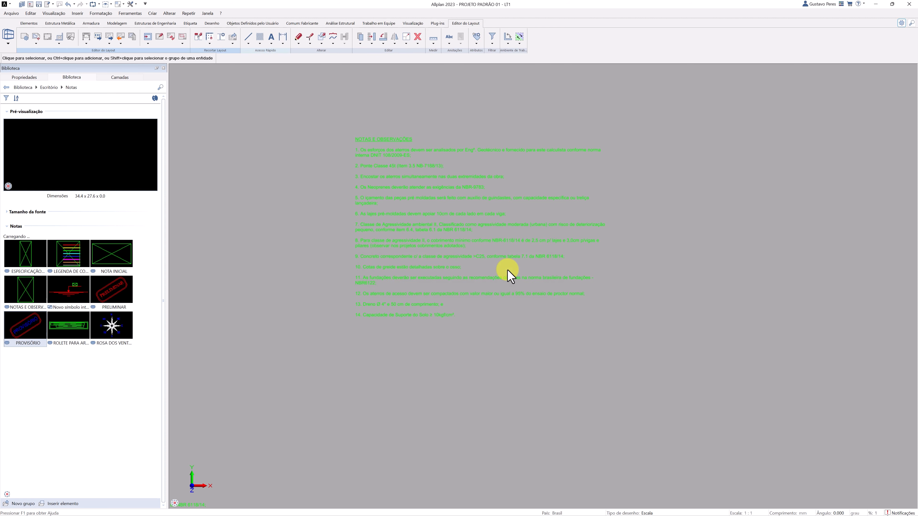
Open the embedded notes object in Word, check that item number 14 is selectable as text, and close the document
left_click(508, 274)
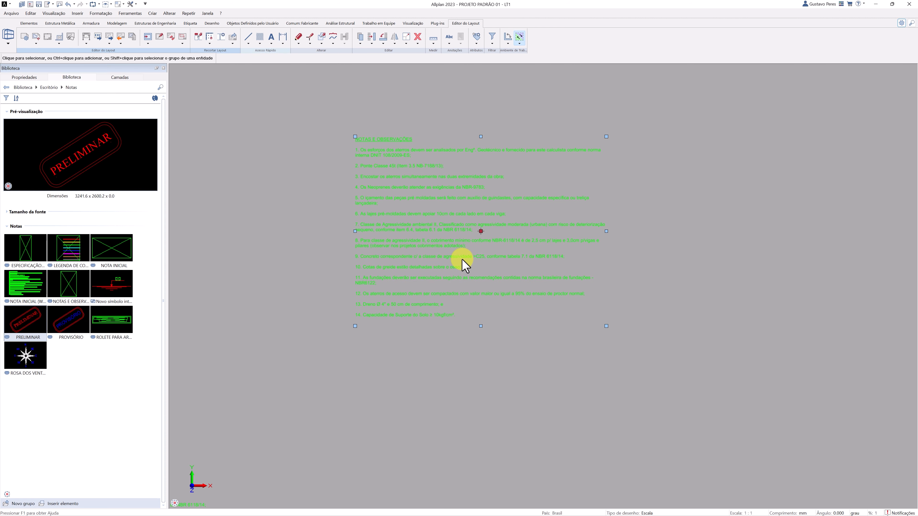
double_click(464, 265)
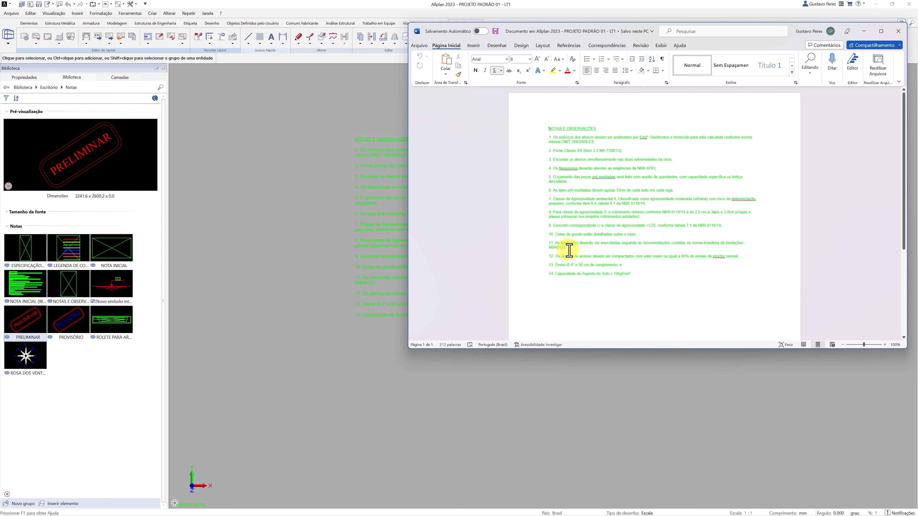
double_click(549, 274)
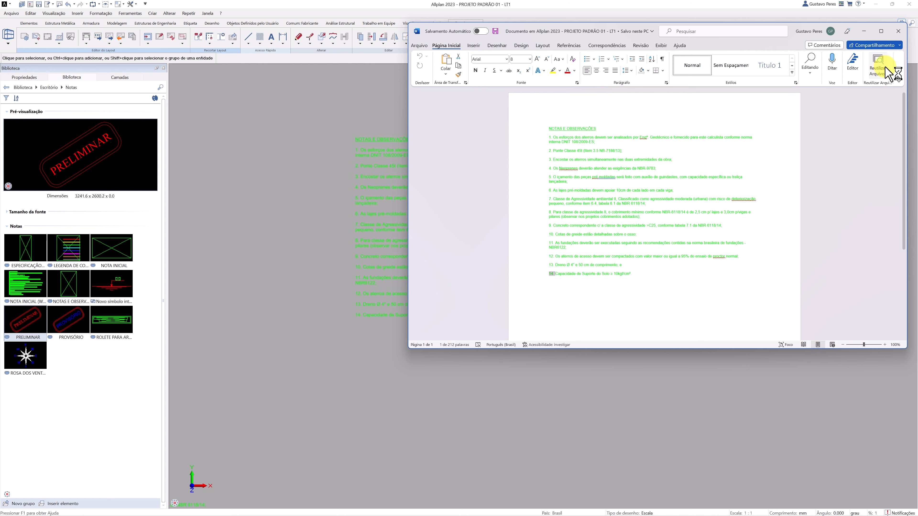
left_click(898, 34)
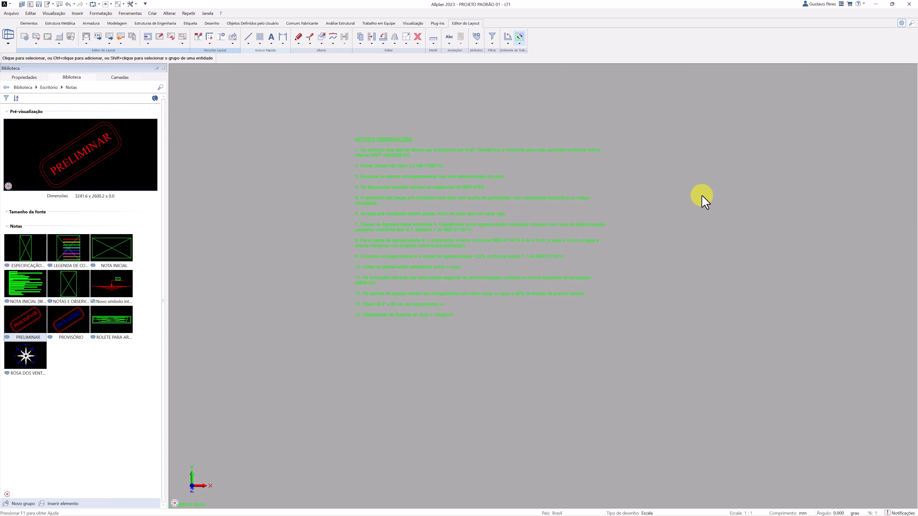